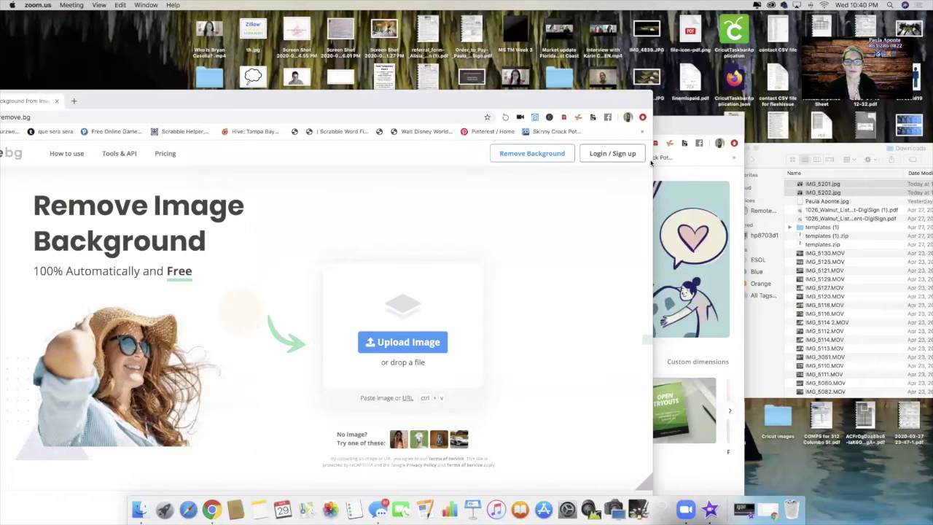
- Drag IMG_5201.jpg and IMG_5202.jpg from Downloads onto remove.bg to remove their backgrounds
{"action": "left_click_drag", "start_coordinate": [359, 102], "coordinate": [487, 50]}
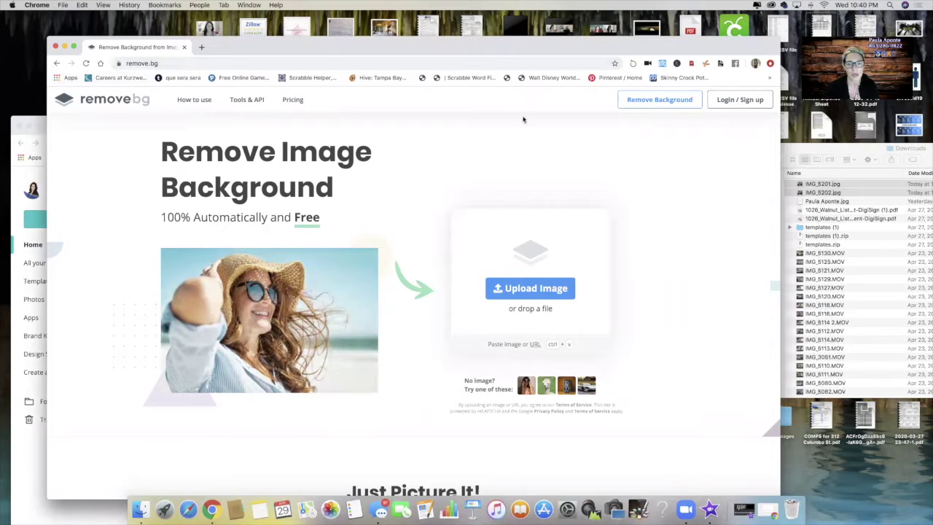
{"action": "left_click", "coordinate": [785, 151]}
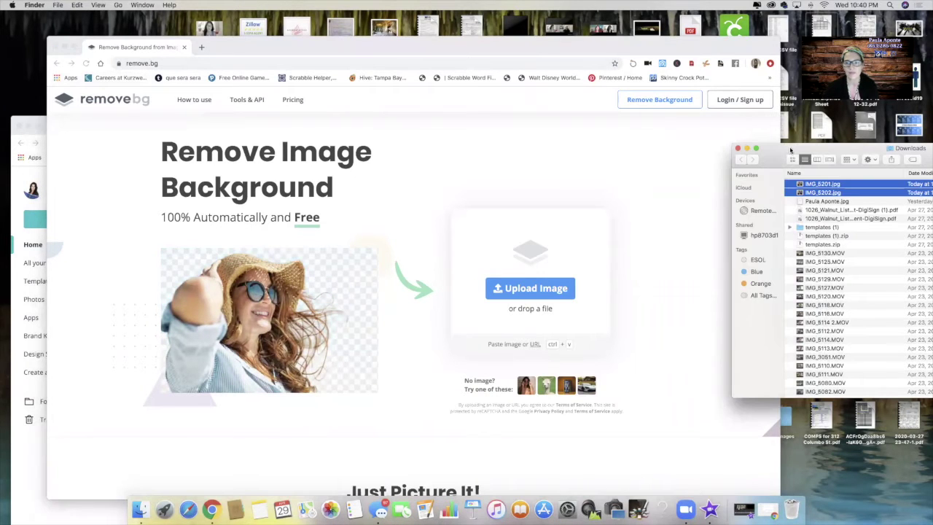
{"action": "left_click_drag", "start_coordinate": [794, 151], "coordinate": [817, 153]}
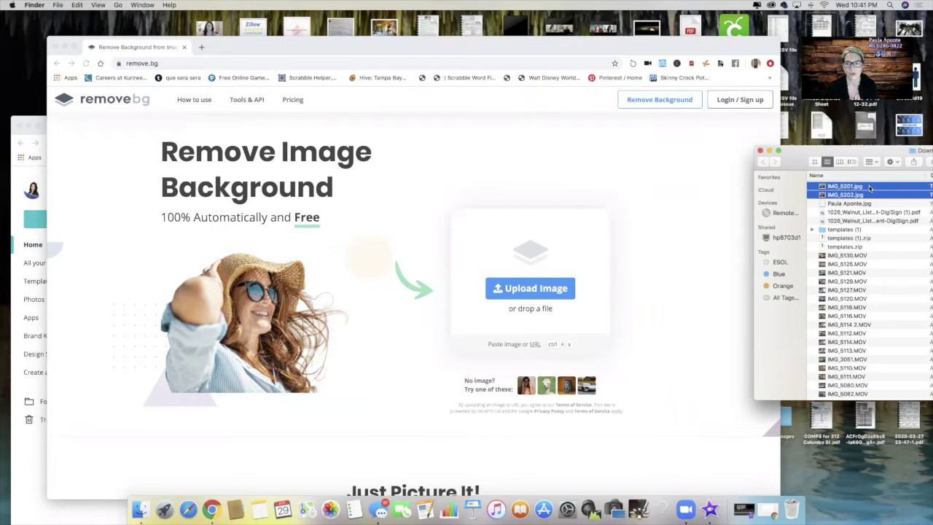
{"action": "left_click_drag", "start_coordinate": [868, 188], "coordinate": [554, 267]}
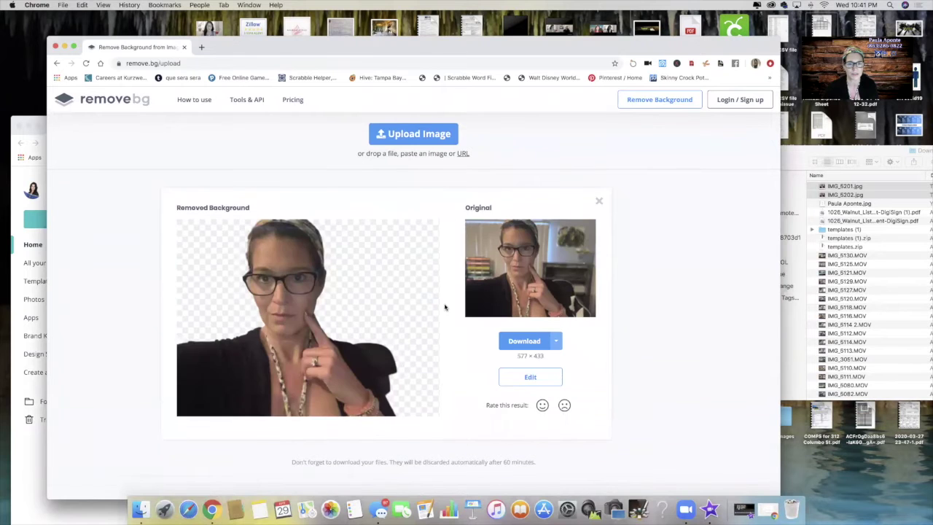
{"action": "scroll", "coordinate": [445, 306], "scroll_direction": "down", "scroll_amount": 3}
{"action": "scroll", "coordinate": [445, 307], "scroll_direction": "up", "scroll_amount": 3}
{"action": "scroll", "coordinate": [444, 306], "scroll_direction": "down", "scroll_amount": 8}
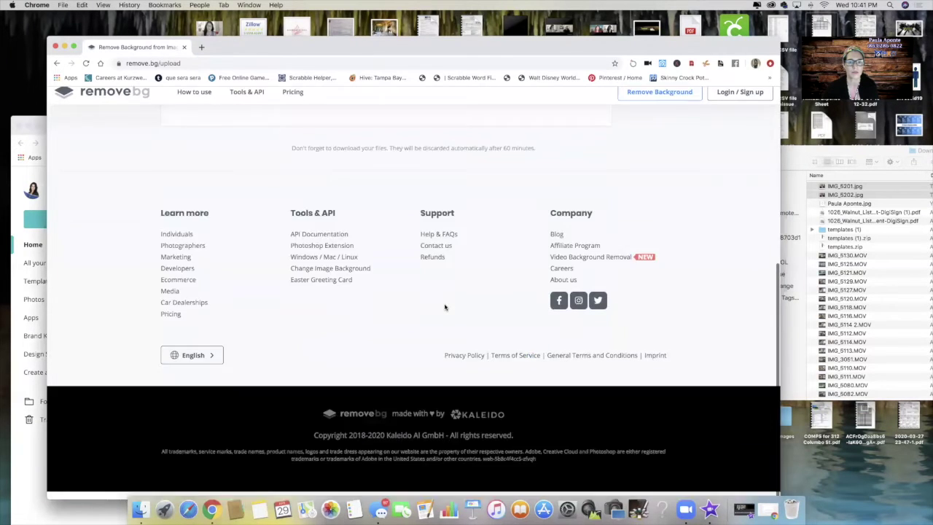
{"action": "scroll", "coordinate": [444, 307], "scroll_direction": "up", "scroll_amount": 5}
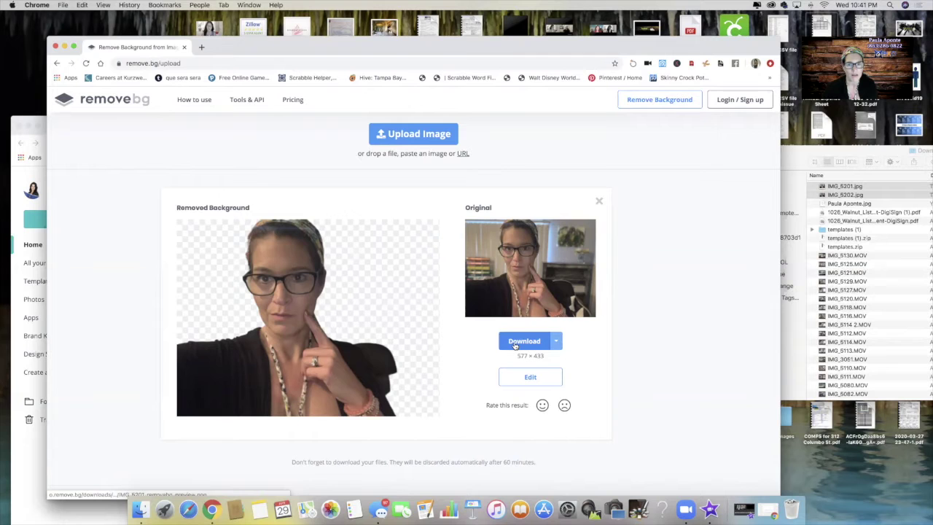
- Download the background-free IMG_5201 cutout from remove.bg and open the PNG in Preview
{"action": "left_click_drag", "start_coordinate": [634, 46], "coordinate": [659, 21]}
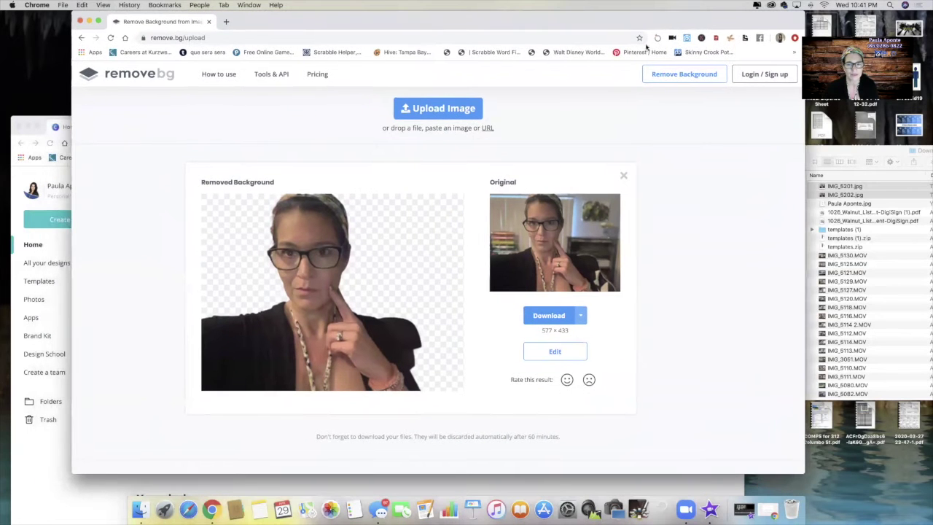
{"action": "left_click", "coordinate": [544, 315]}
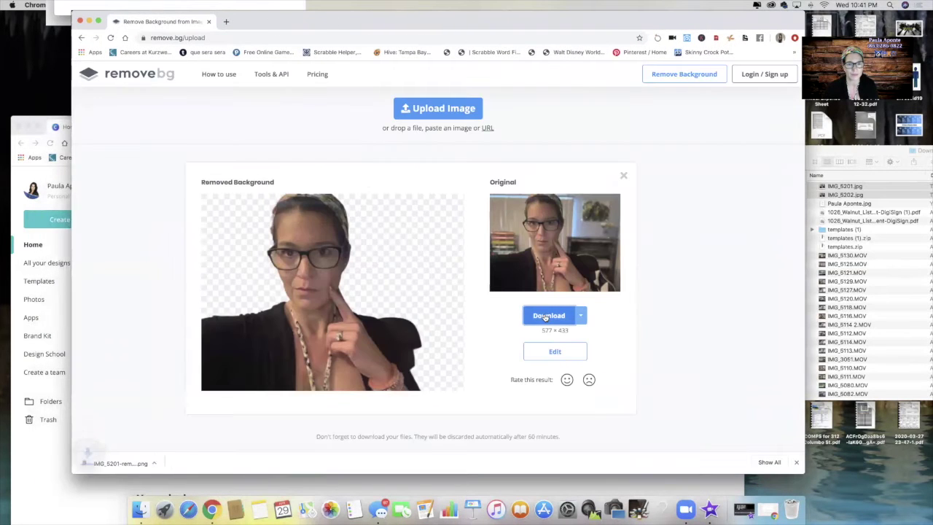
{"action": "left_click", "coordinate": [120, 464]}
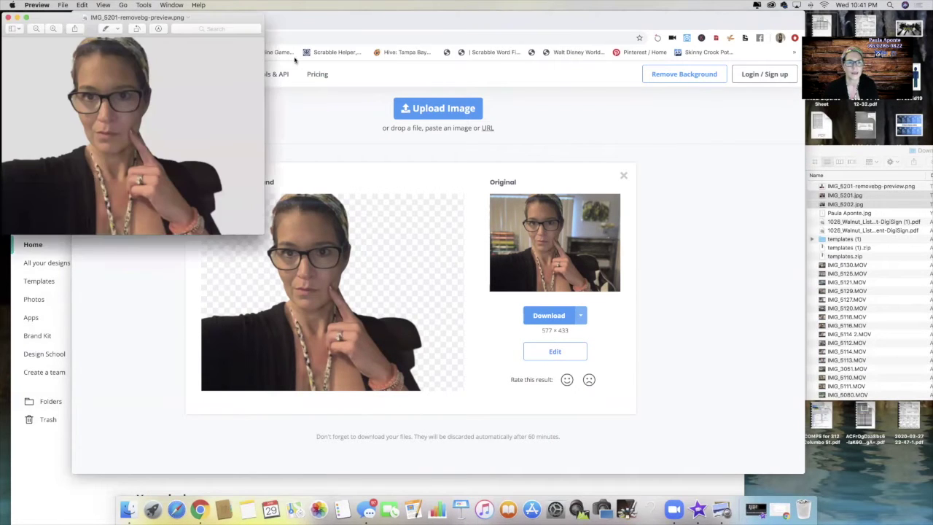
- Save the cutout as IMG_5201-removebg-preview PNG to Desktop — iCloud
{"action": "left_click", "coordinate": [62, 5]}
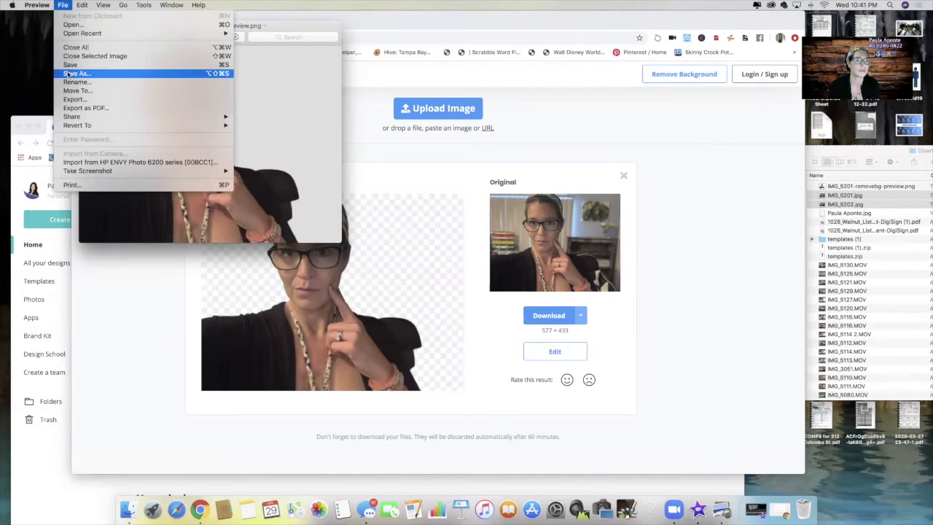
{"action": "left_click", "coordinate": [67, 73]}
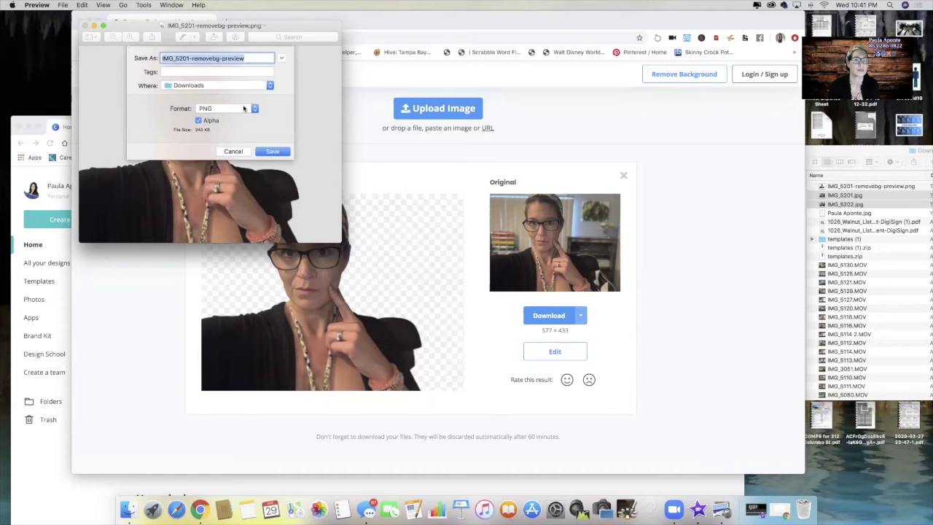
{"action": "left_click", "coordinate": [222, 85]}
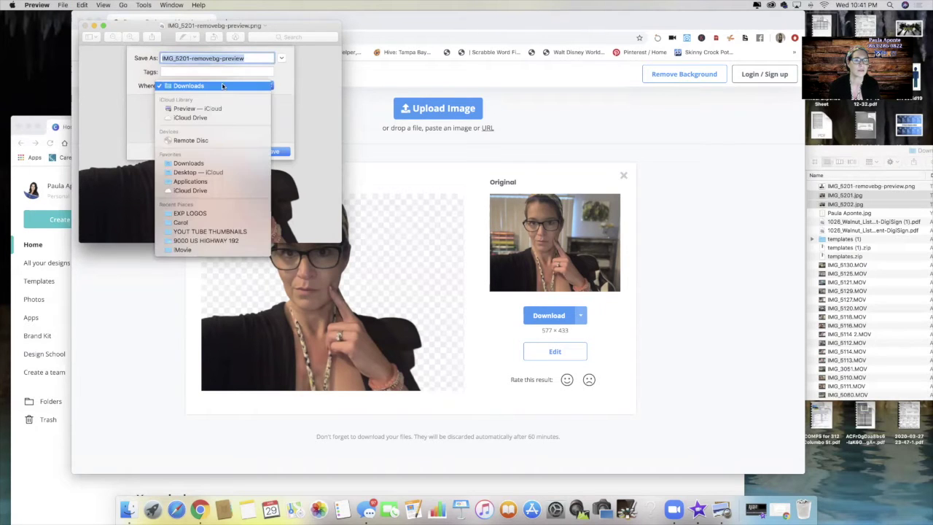
{"action": "left_click", "coordinate": [219, 174]}
{"action": "left_click", "coordinate": [274, 153]}
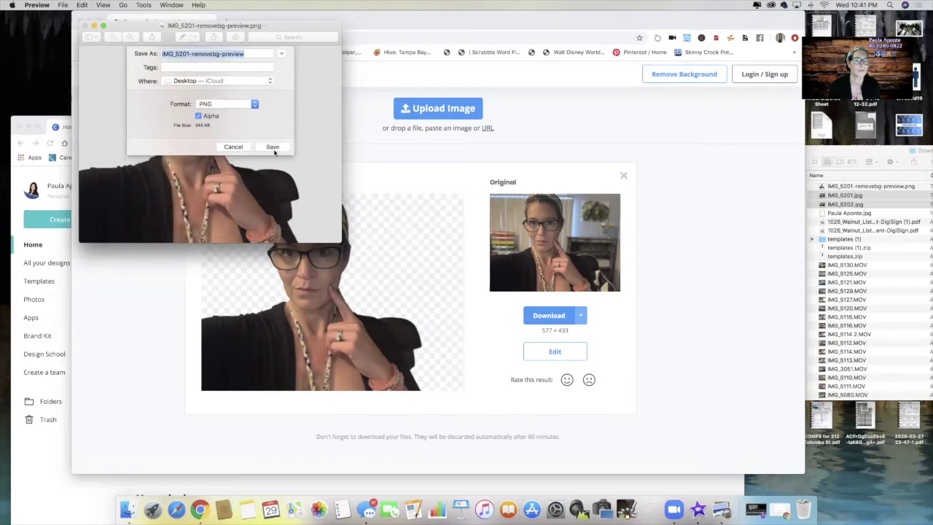
{"action": "left_click_drag", "start_coordinate": [144, 27], "coordinate": [186, 30]}
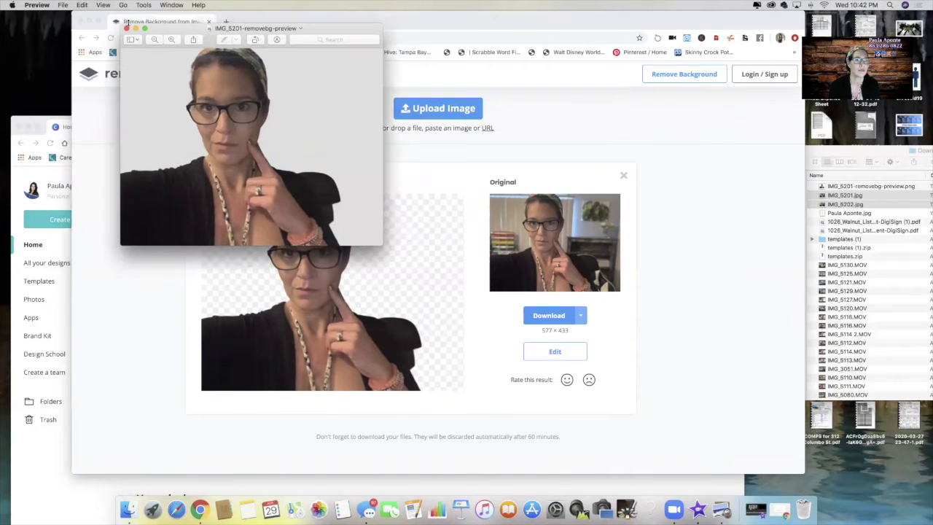
- Close the Preview image, the remove.bg browser window and the Downloads folder
{"action": "left_click", "coordinate": [126, 29]}
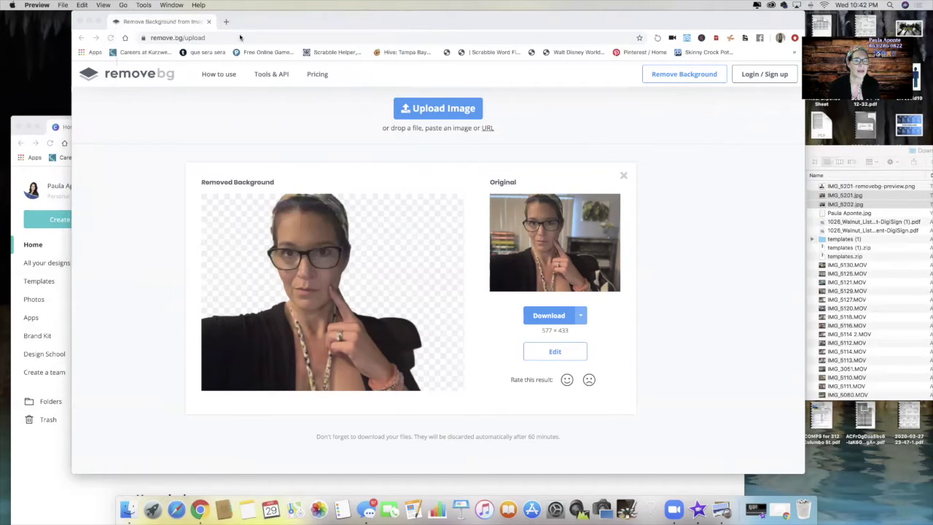
{"action": "left_click_drag", "start_coordinate": [250, 25], "coordinate": [290, 31]}
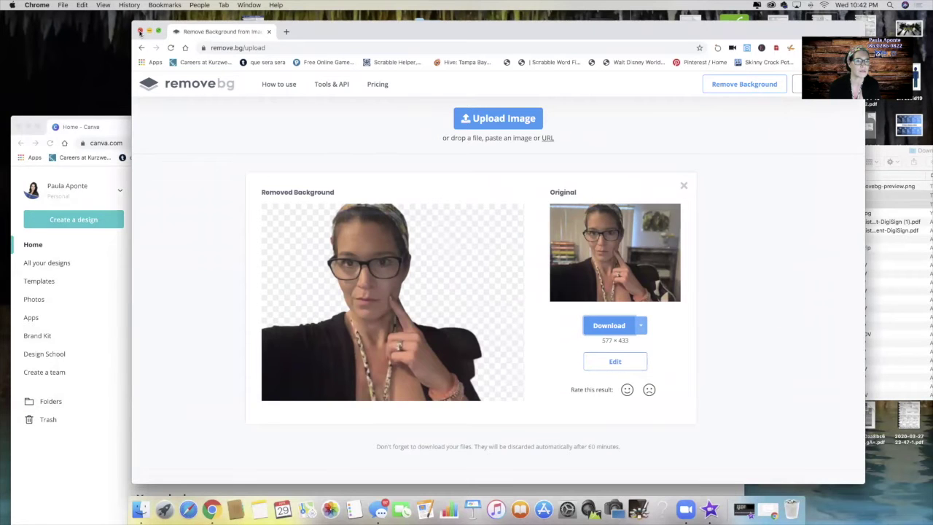
{"action": "left_click", "coordinate": [140, 31]}
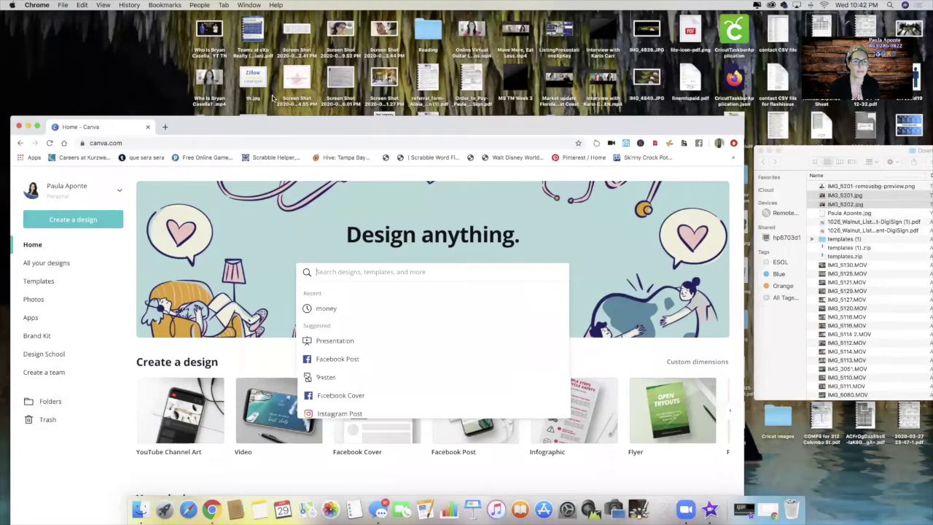
{"action": "left_click_drag", "start_coordinate": [211, 130], "coordinate": [280, 37]}
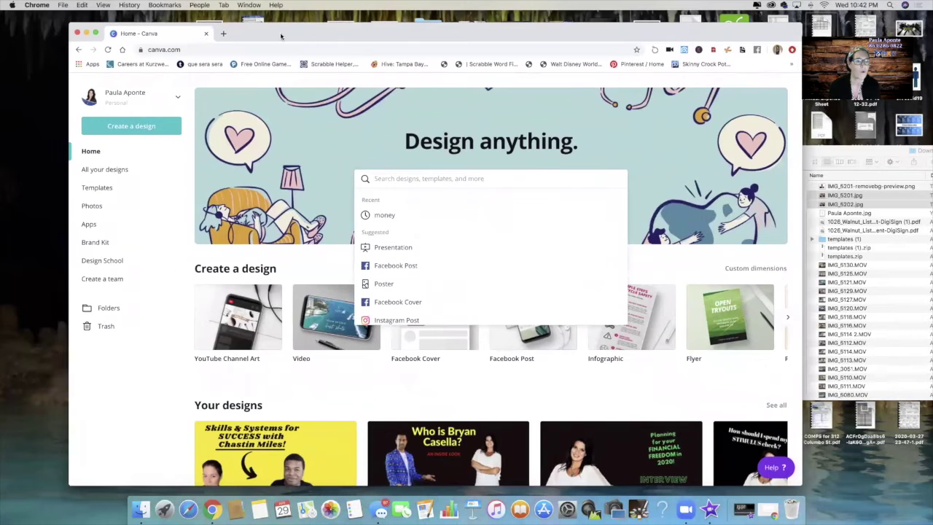
{"action": "left_click", "coordinate": [819, 156]}
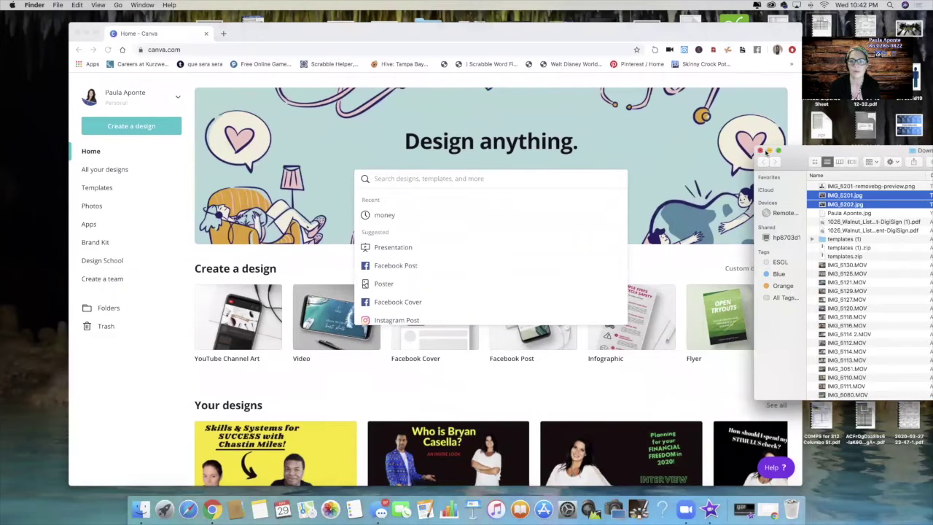
{"action": "left_click", "coordinate": [759, 150]}
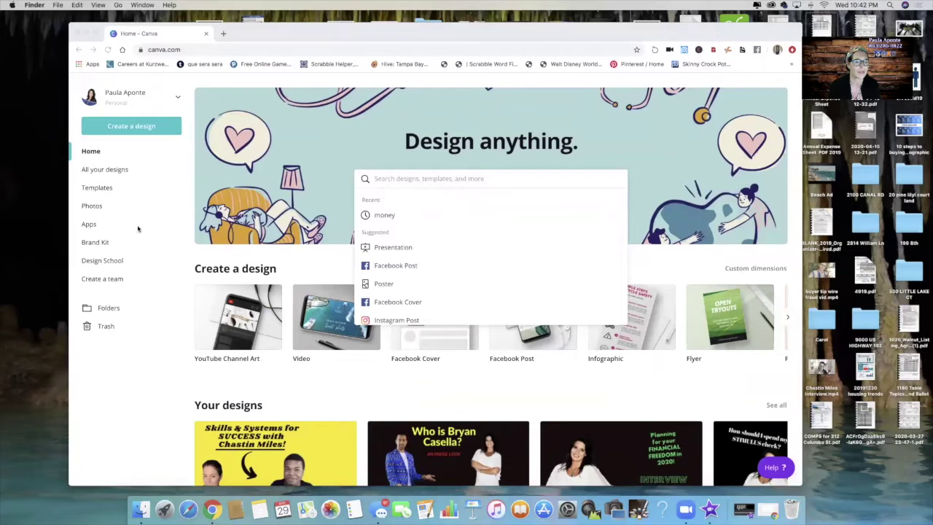
- From the Canva home page, start a new YouTube Channel Art design
{"action": "left_click", "coordinate": [124, 129]}
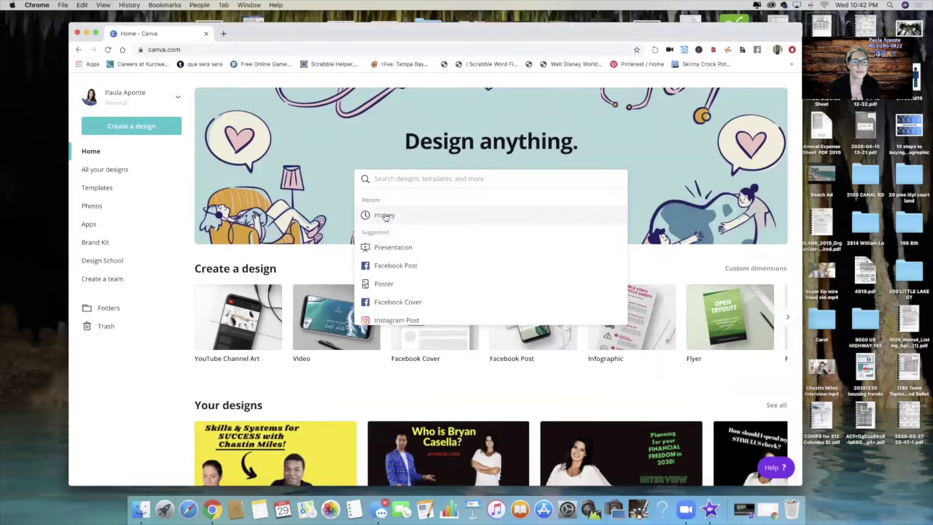
{"action": "scroll", "coordinate": [375, 218], "scroll_direction": "down", "scroll_amount": 3}
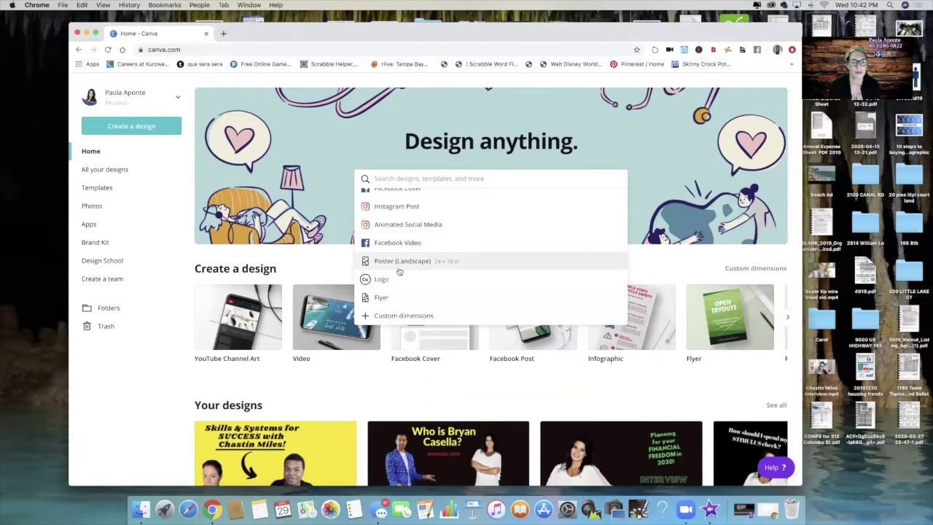
{"action": "left_click", "coordinate": [158, 350]}
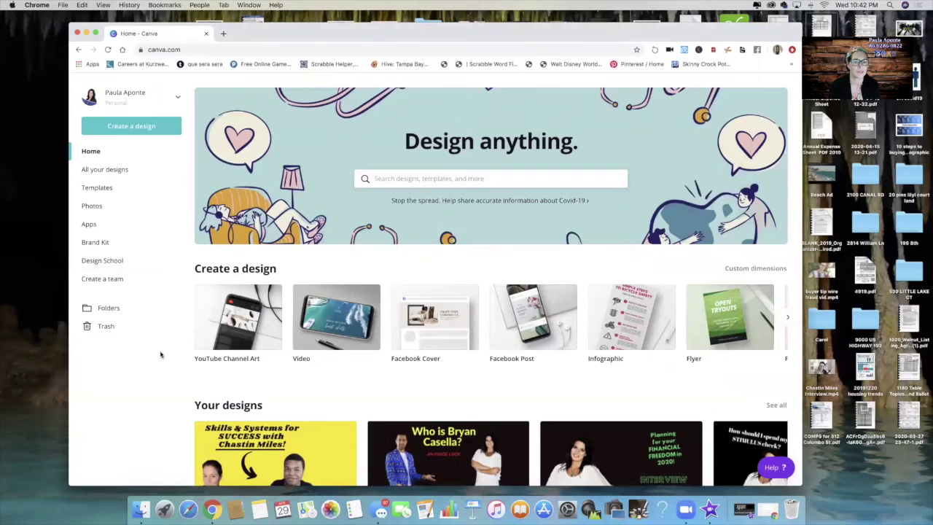
{"action": "left_click", "coordinate": [122, 127]}
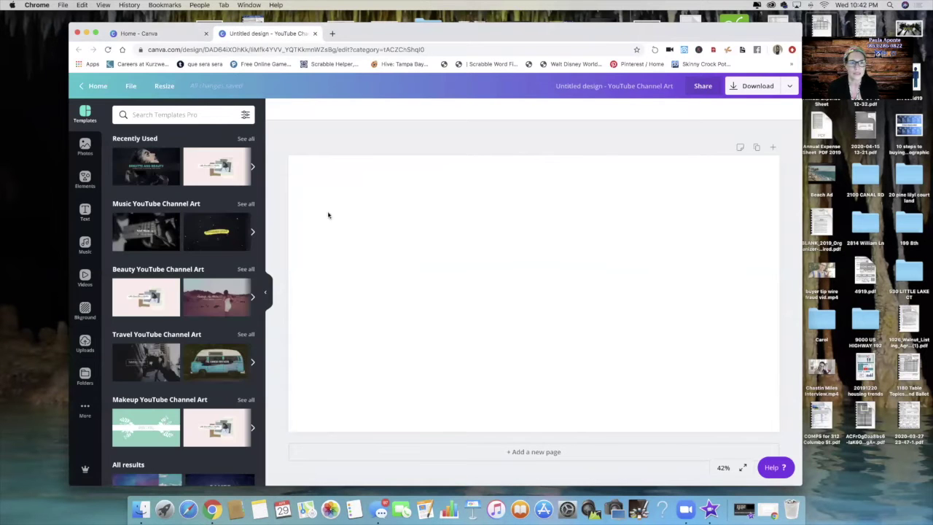
- Upload the IMG_5201 cutout to Canva, place it on the page, then select the page background
{"action": "left_click", "coordinate": [85, 342]}
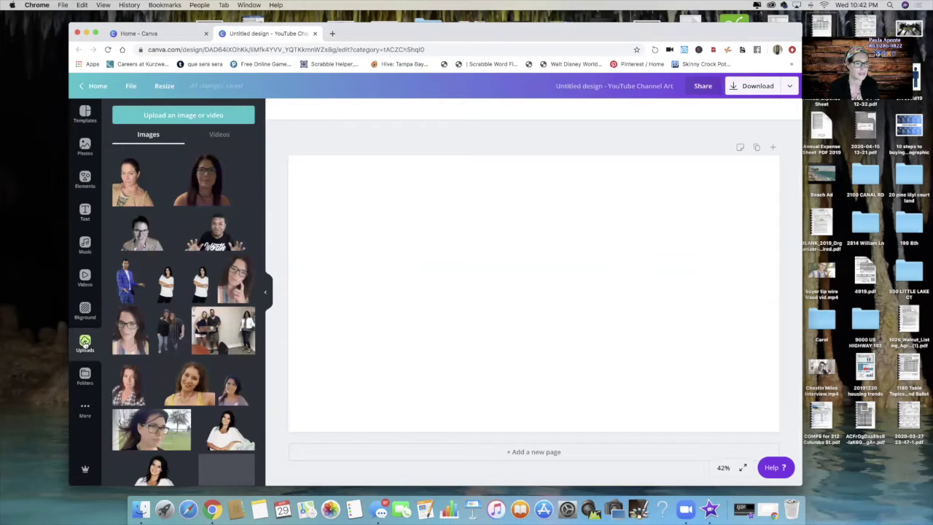
{"action": "left_click", "coordinate": [180, 116]}
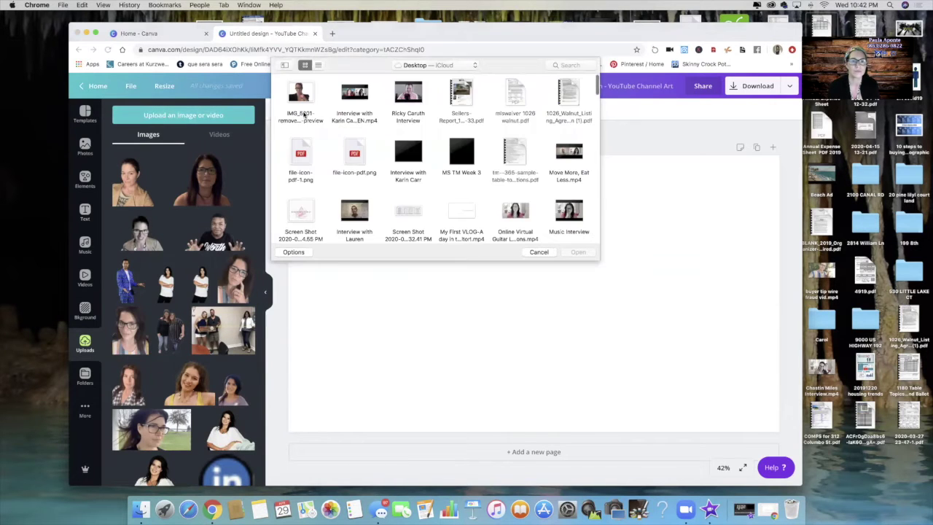
{"action": "left_click", "coordinate": [305, 89]}
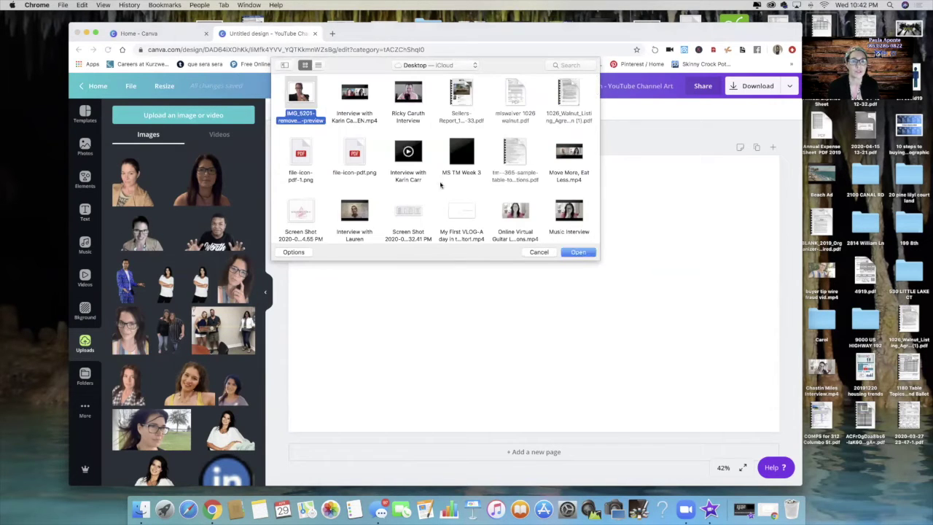
{"action": "left_click", "coordinate": [574, 253]}
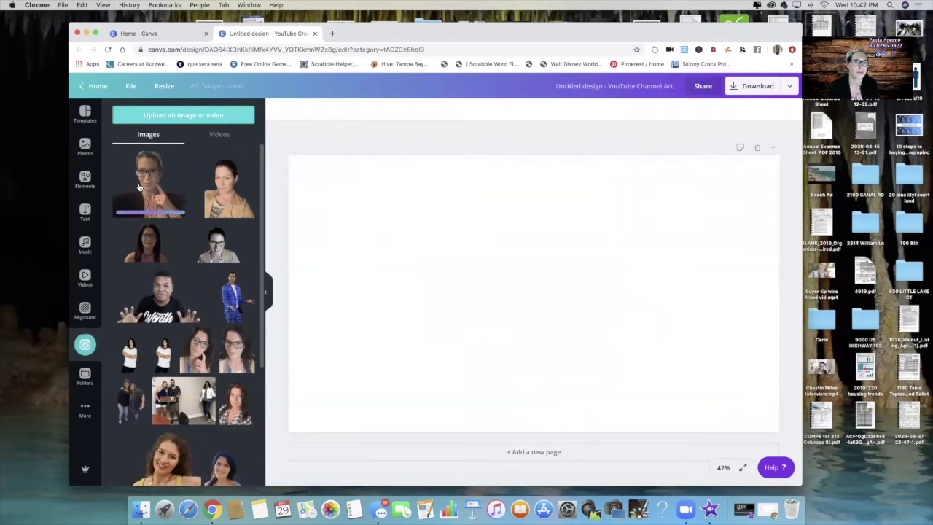
{"action": "left_click_drag", "start_coordinate": [139, 188], "coordinate": [478, 287]}
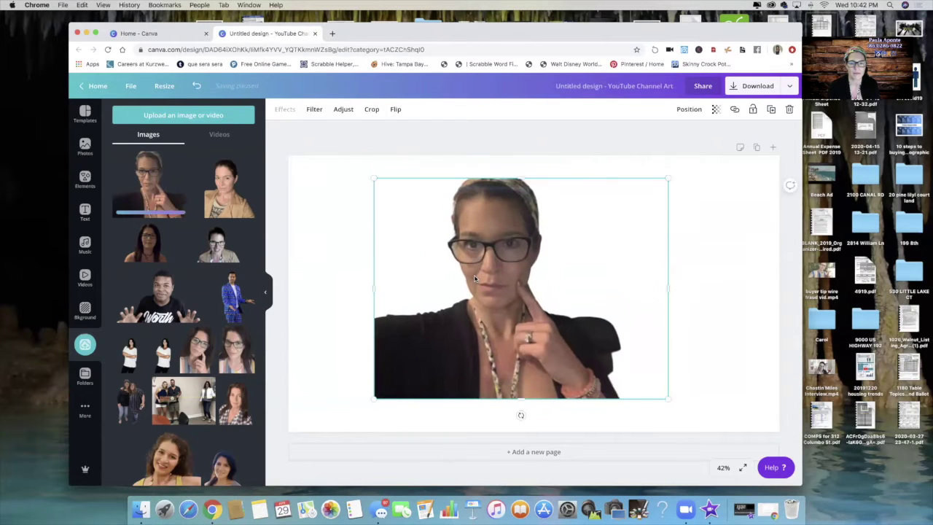
{"action": "left_click", "coordinate": [340, 297]}
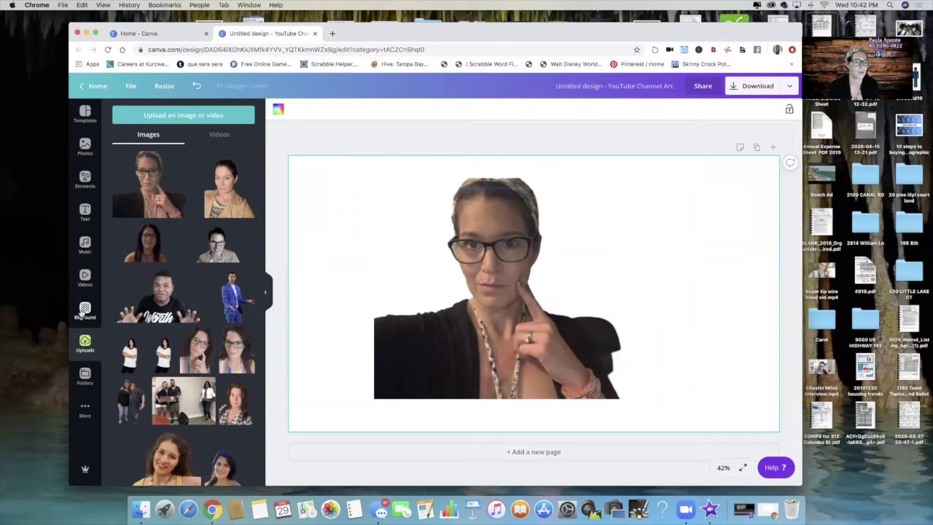
- Make the page background light aqua and move the presenter photo right
{"action": "left_click", "coordinate": [85, 310]}
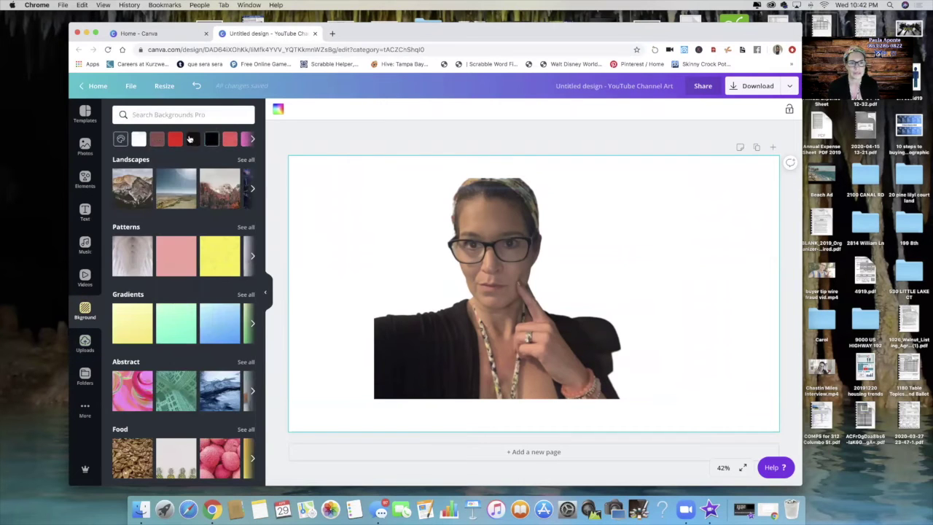
{"action": "left_click", "coordinate": [249, 140]}
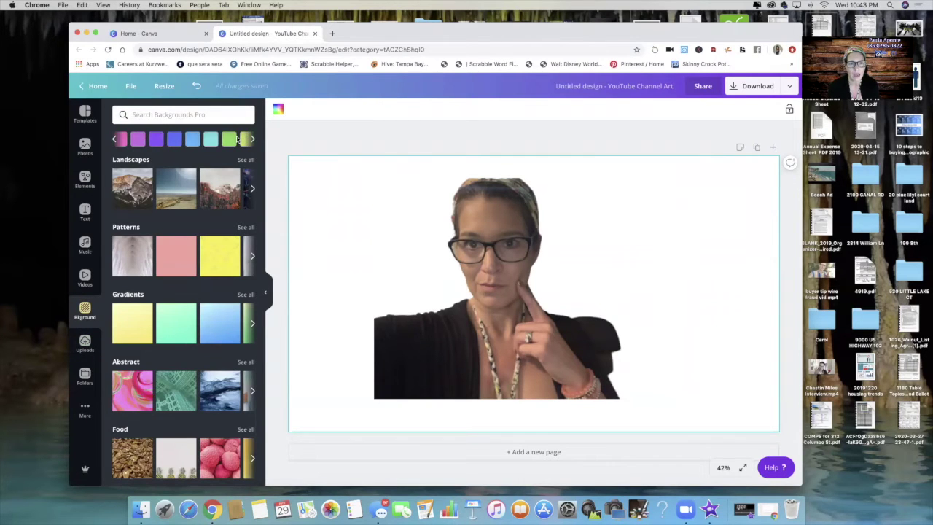
{"action": "left_click", "coordinate": [209, 139]}
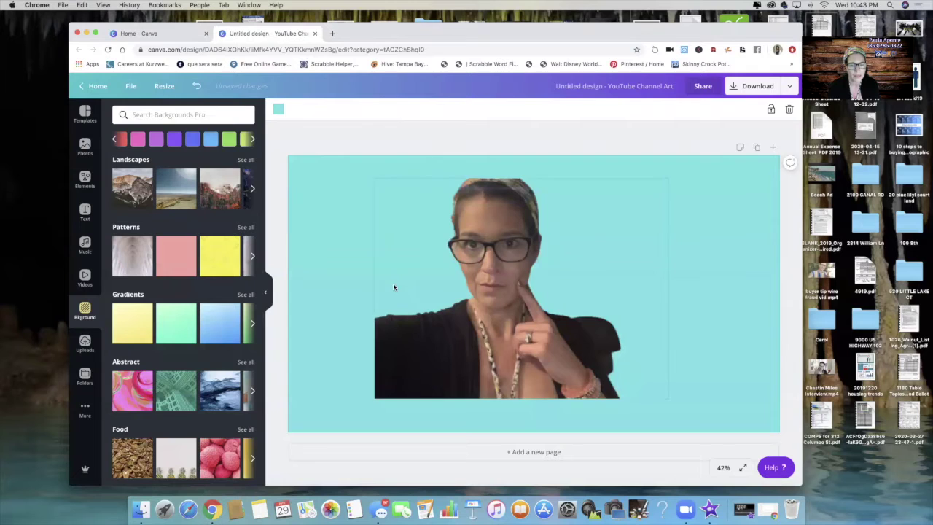
{"action": "left_click_drag", "start_coordinate": [443, 310], "coordinate": [490, 302]}
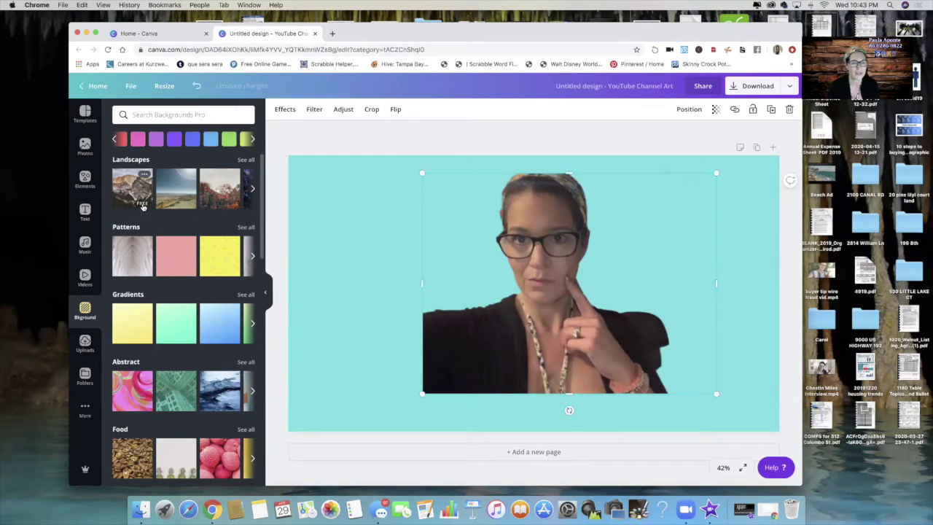
- Try the yellow watermelon pattern and soft green texture, ending on the blue wood texture
{"action": "left_click", "coordinate": [212, 266]}
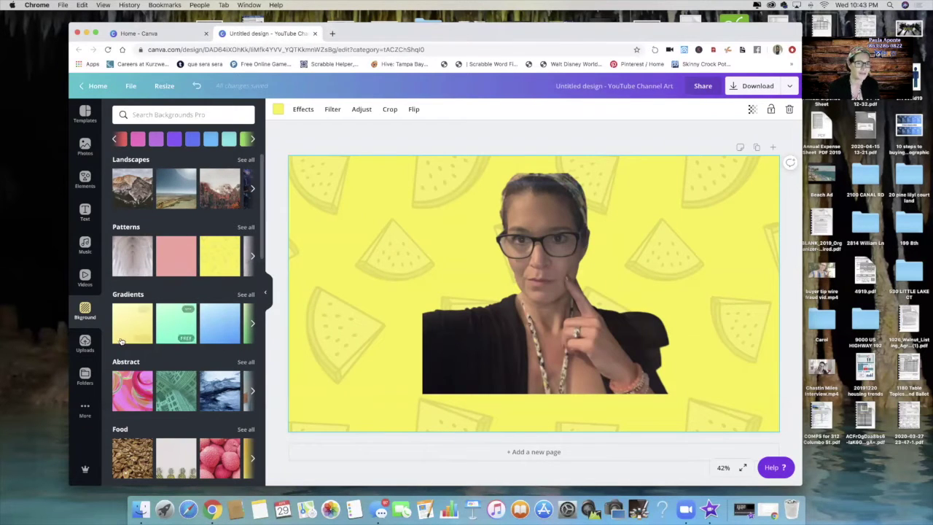
{"action": "scroll", "coordinate": [149, 368], "scroll_direction": "down", "scroll_amount": 3}
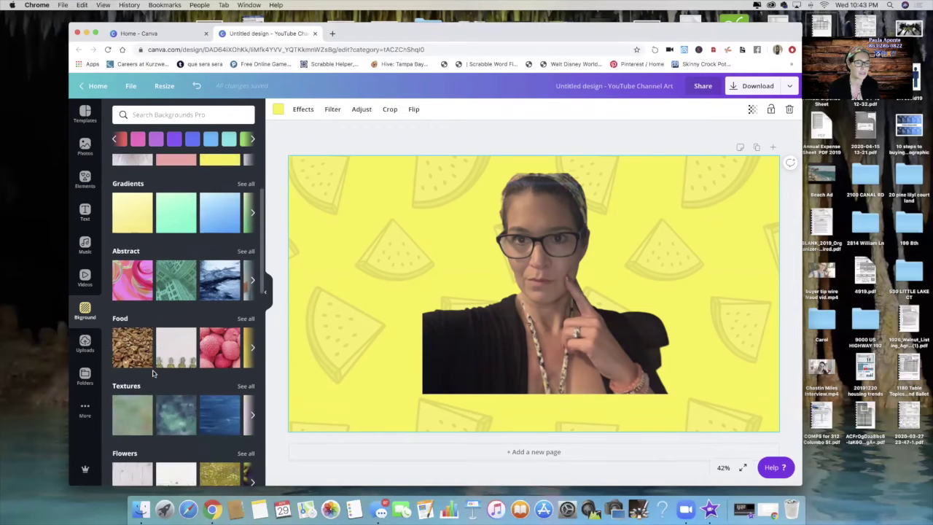
{"action": "scroll", "coordinate": [153, 373], "scroll_direction": "down", "scroll_amount": 3}
{"action": "left_click", "coordinate": [131, 302]}
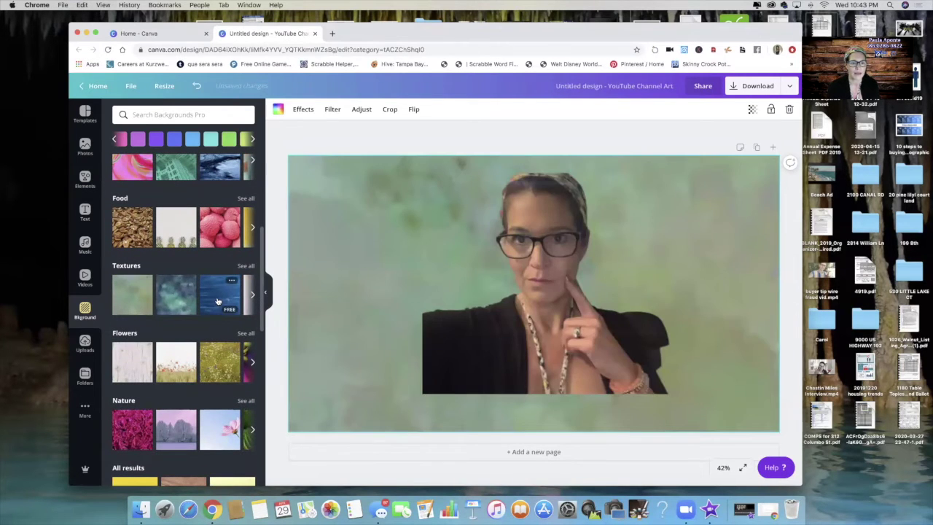
{"action": "left_click", "coordinate": [218, 300]}
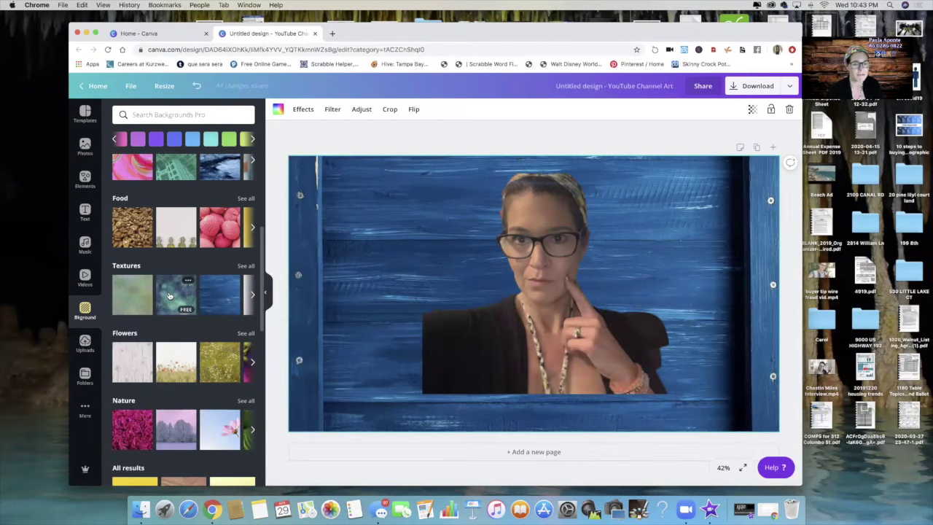
{"action": "scroll", "coordinate": [169, 295], "scroll_direction": "down", "scroll_amount": 5}
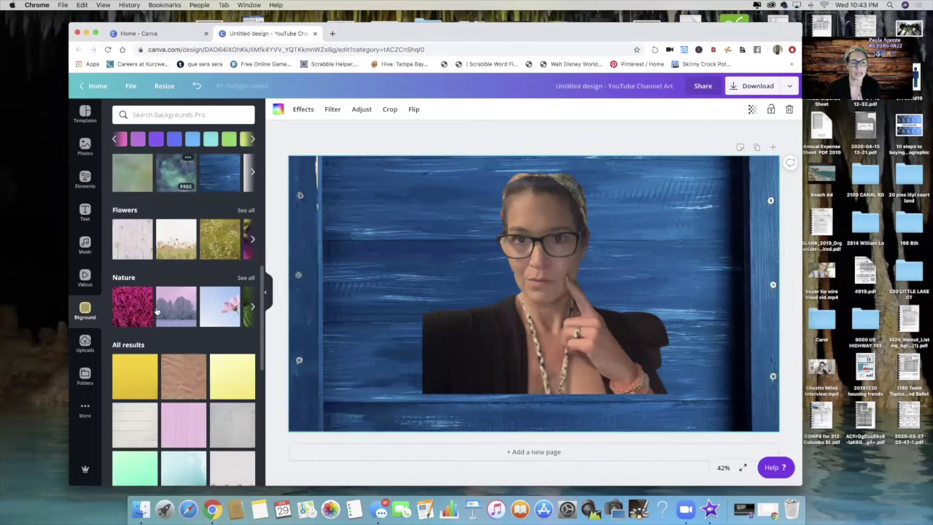
{"action": "scroll", "coordinate": [159, 291], "scroll_direction": "up", "scroll_amount": 6}
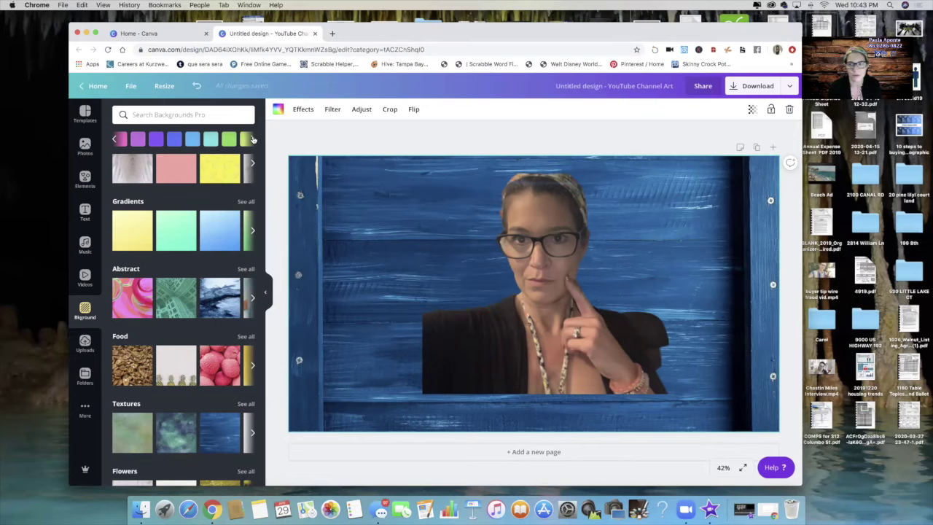
- Restore the plain light aqua background, tilt the presenter photo slightly clockwise and move it right
{"action": "left_click", "coordinate": [211, 139]}
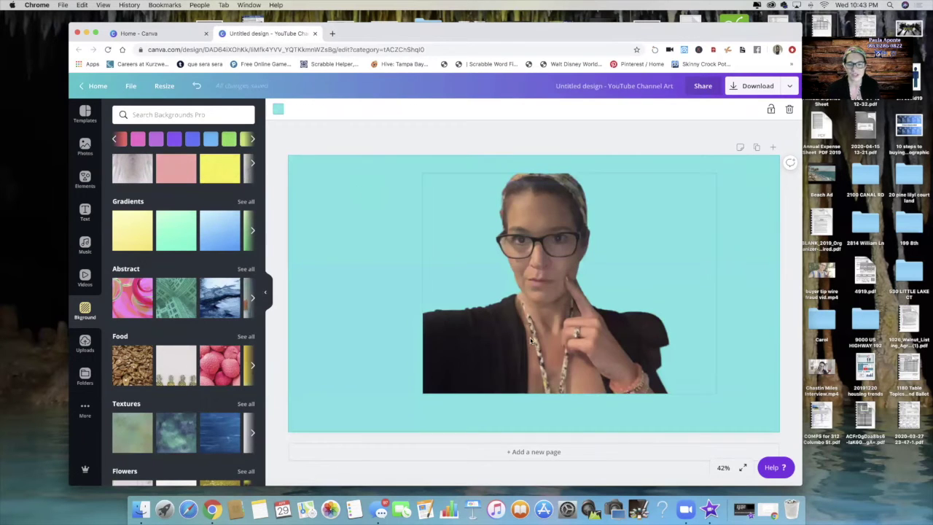
{"action": "left_click", "coordinate": [488, 255]}
{"action": "left_click_drag", "start_coordinate": [488, 255], "coordinate": [459, 258]}
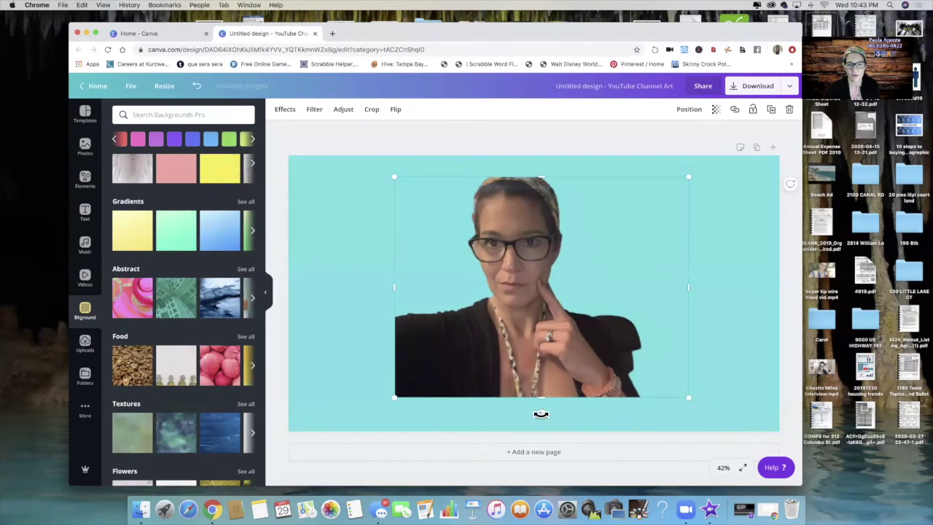
{"action": "left_click_drag", "start_coordinate": [542, 414], "coordinate": [520, 411]}
{"action": "left_click_drag", "start_coordinate": [499, 340], "coordinate": [590, 336]}
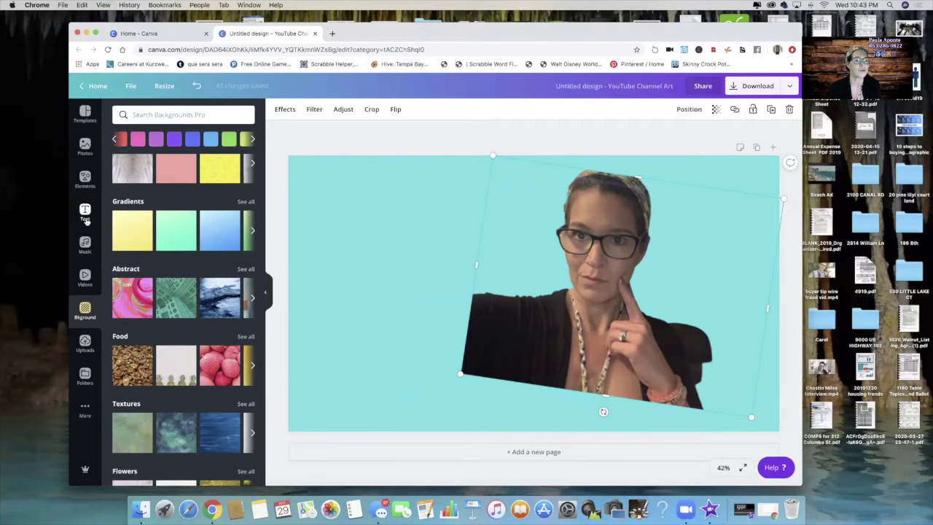
- Add a circle shape, enlarge it and move it to the right side of the page
{"action": "left_click", "coordinate": [85, 177]}
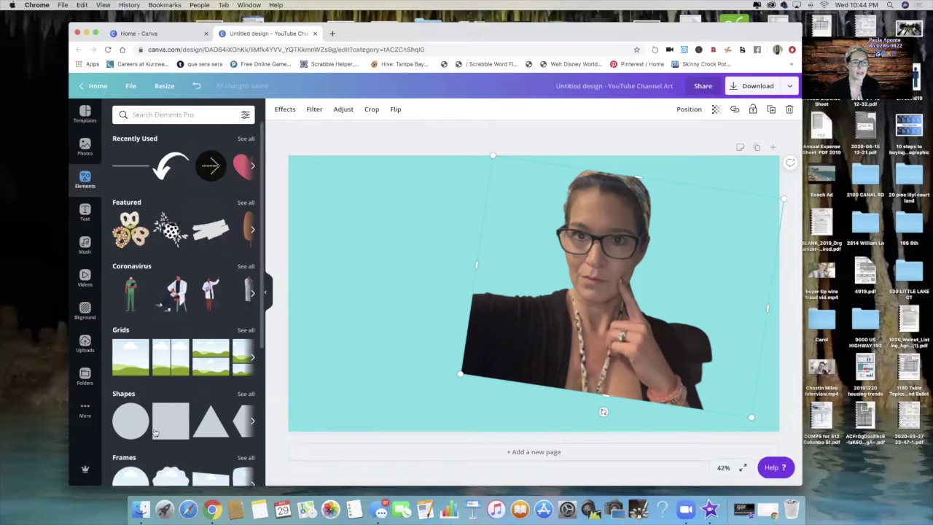
{"action": "scroll", "coordinate": [136, 364], "scroll_direction": "down", "scroll_amount": 2}
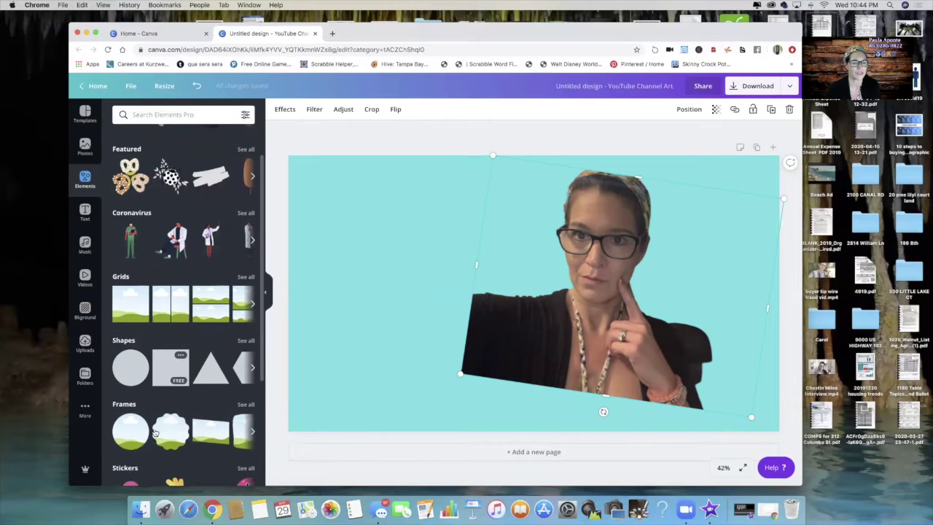
{"action": "left_click", "coordinate": [134, 368]}
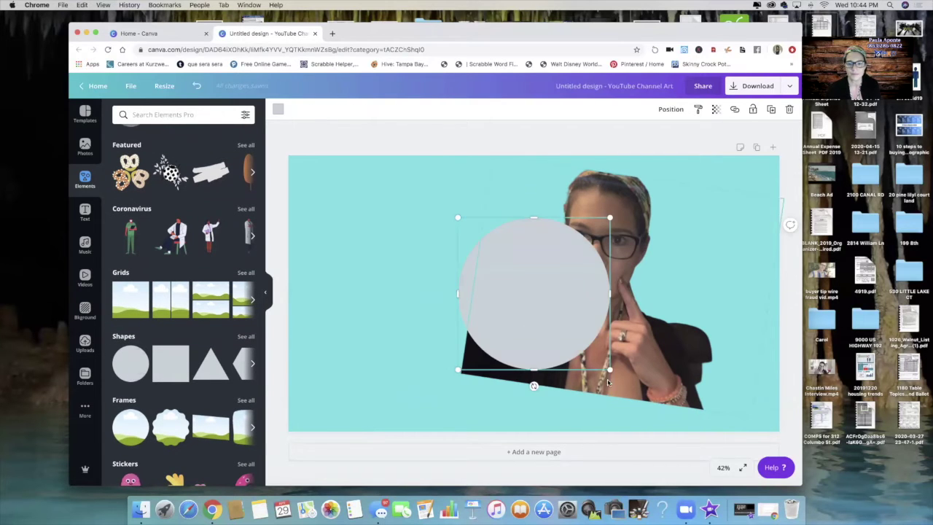
{"action": "left_click_drag", "start_coordinate": [609, 370], "coordinate": [757, 485]}
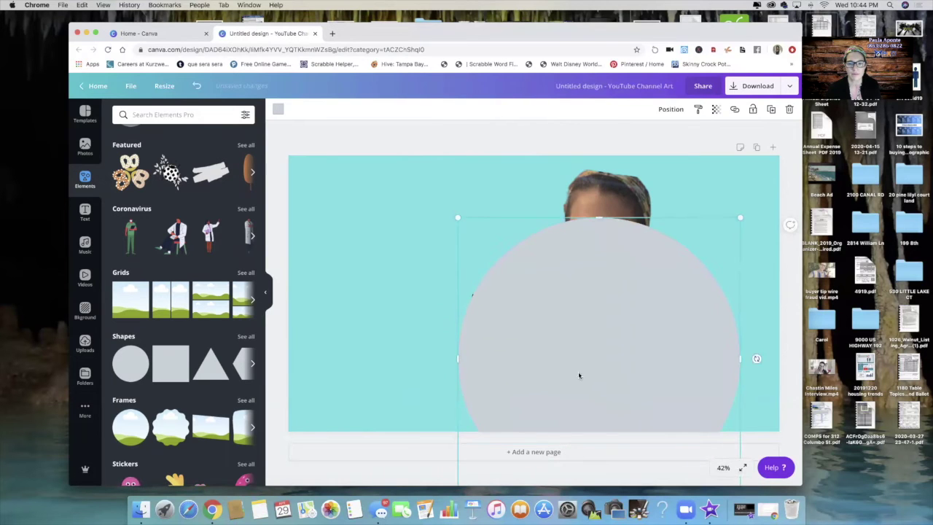
{"action": "left_click_drag", "start_coordinate": [578, 374], "coordinate": [651, 309]}
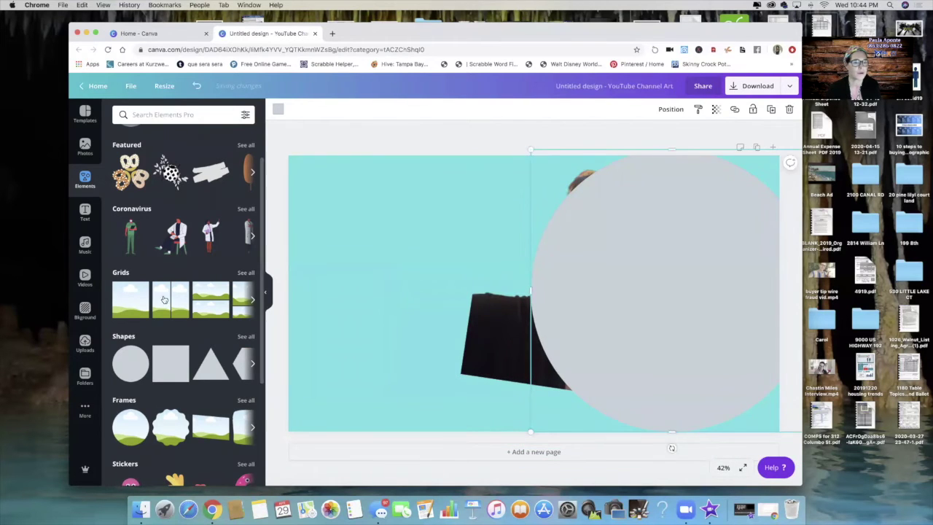
- Fill the circle with white, then select the presenter photo
{"action": "left_click", "coordinate": [277, 110]}
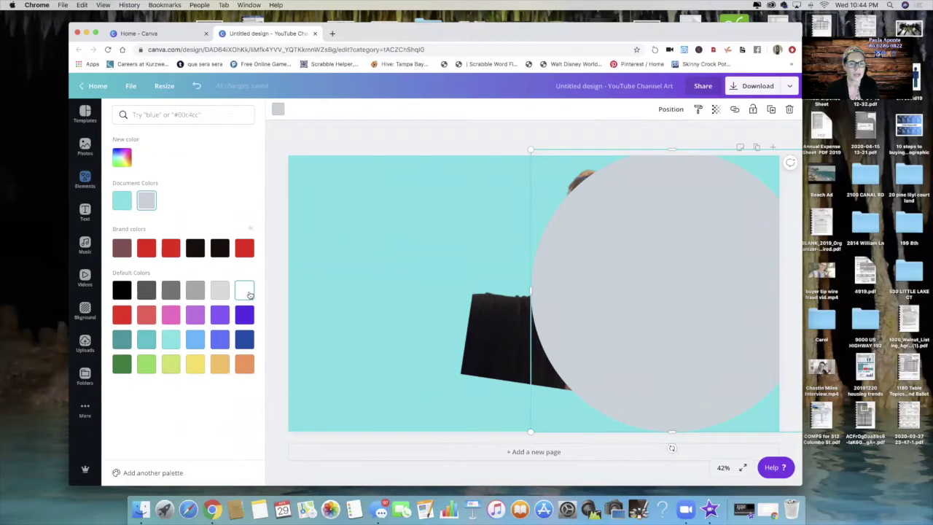
{"action": "left_click", "coordinate": [245, 291]}
{"action": "left_click", "coordinate": [494, 357]}
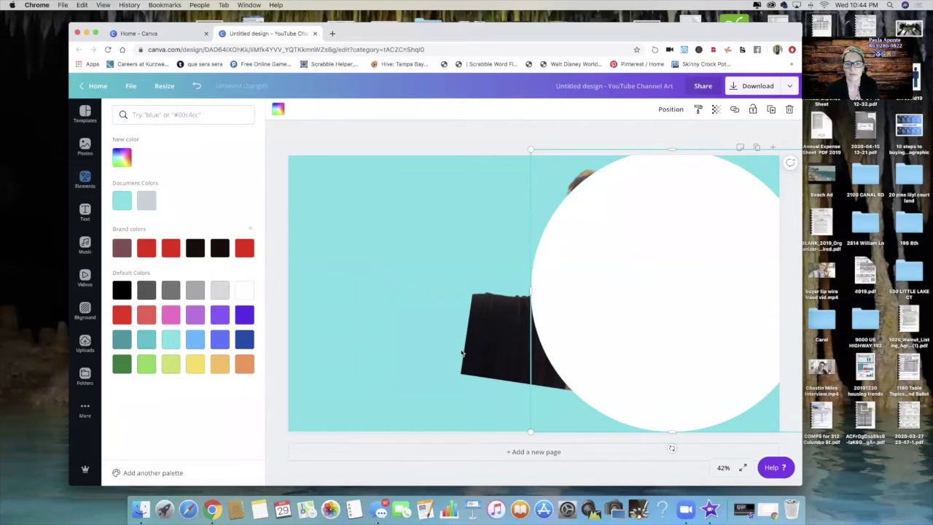
{"action": "left_click", "coordinate": [481, 350]}
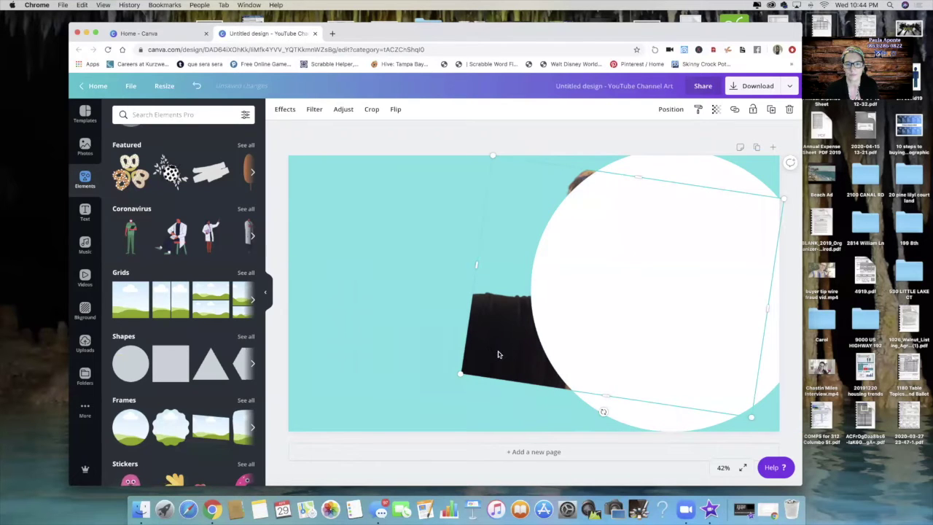
- Enlarge the white circle further and shift it right to reveal more of the photo
{"action": "left_click", "coordinate": [708, 172]}
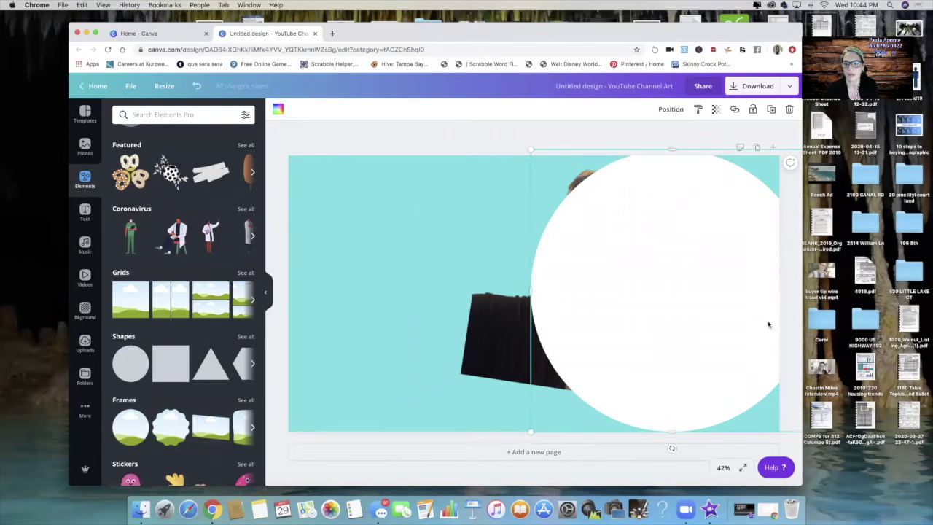
{"action": "left_click_drag", "start_coordinate": [530, 430], "coordinate": [502, 459]}
{"action": "left_click_drag", "start_coordinate": [595, 359], "coordinate": [627, 362]}
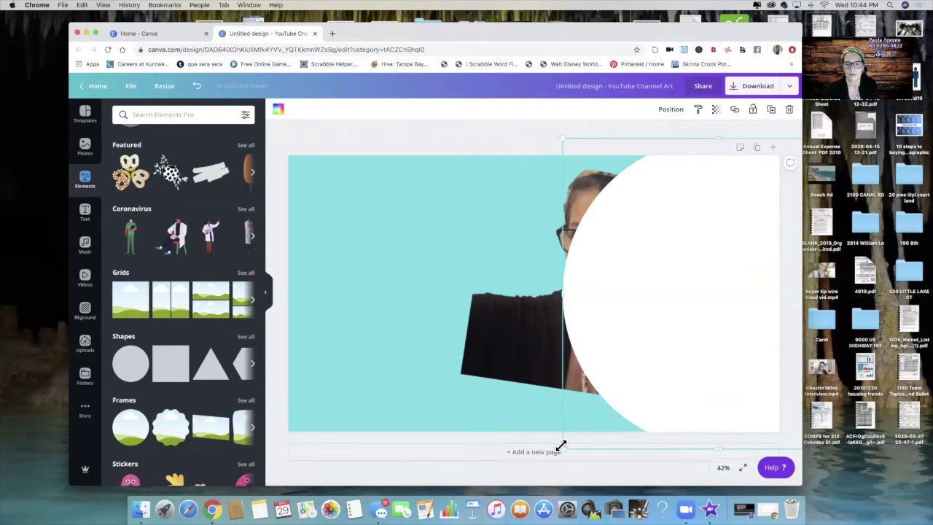
{"action": "left_click_drag", "start_coordinate": [559, 444], "coordinate": [529, 466]}
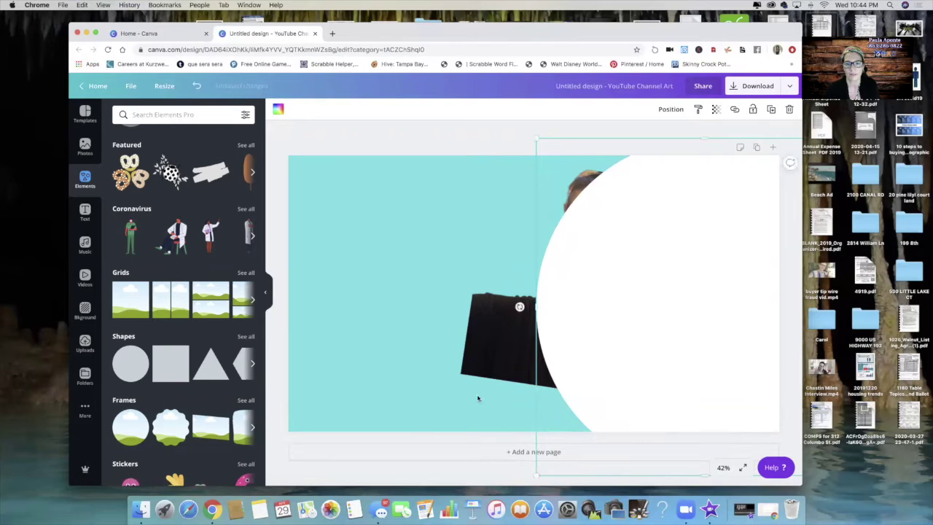
- Bring the presenter photo forward in front of the circle and nudge it right
{"action": "left_click", "coordinate": [490, 362]}
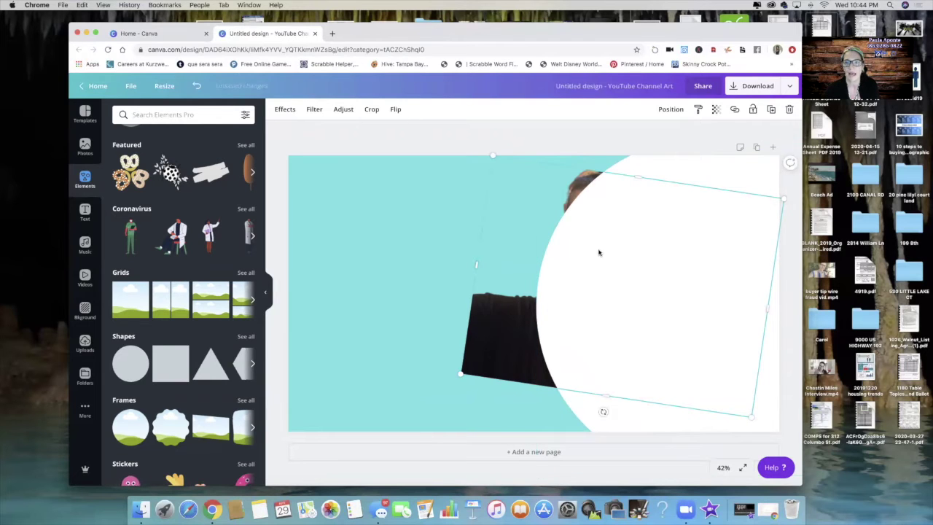
{"action": "left_click", "coordinate": [670, 109]}
{"action": "left_click", "coordinate": [476, 335]}
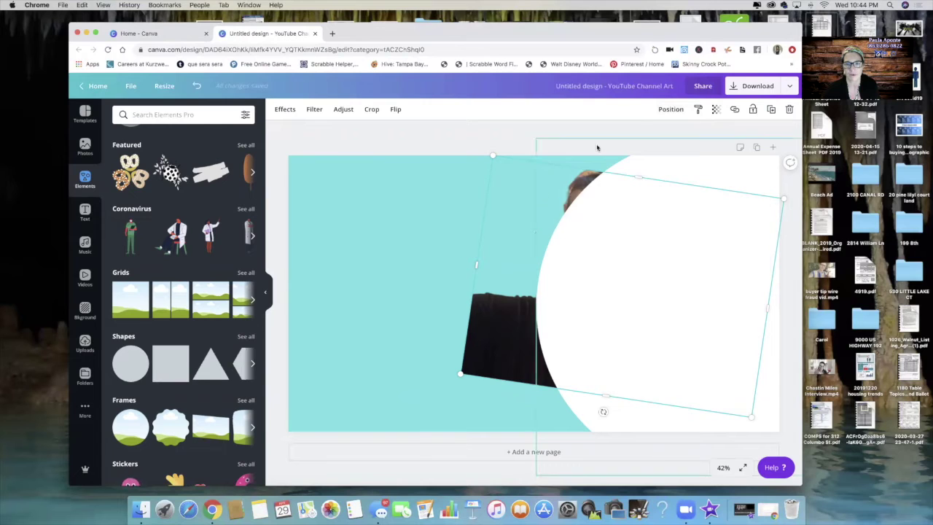
{"action": "left_click", "coordinate": [670, 110]}
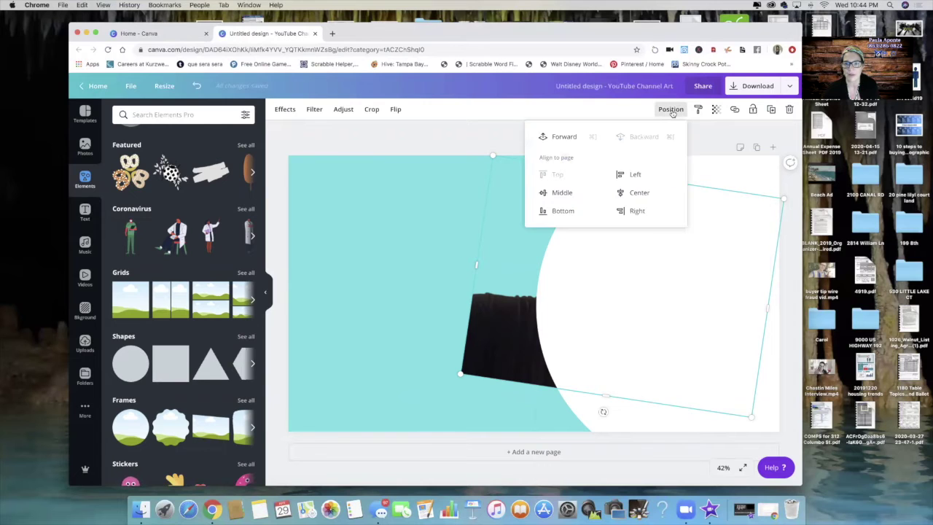
{"action": "left_click", "coordinate": [567, 136]}
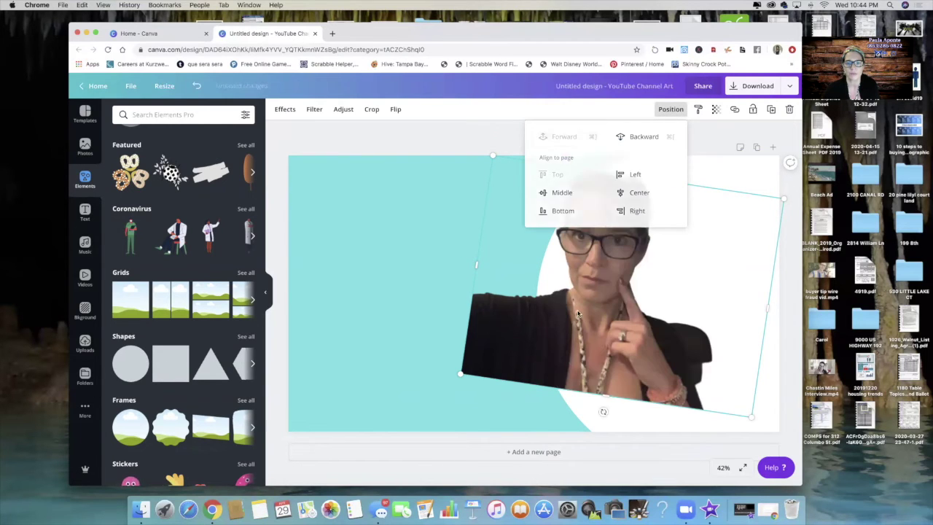
{"action": "left_click", "coordinate": [553, 306]}
{"action": "left_click_drag", "start_coordinate": [592, 315], "coordinate": [658, 323]}
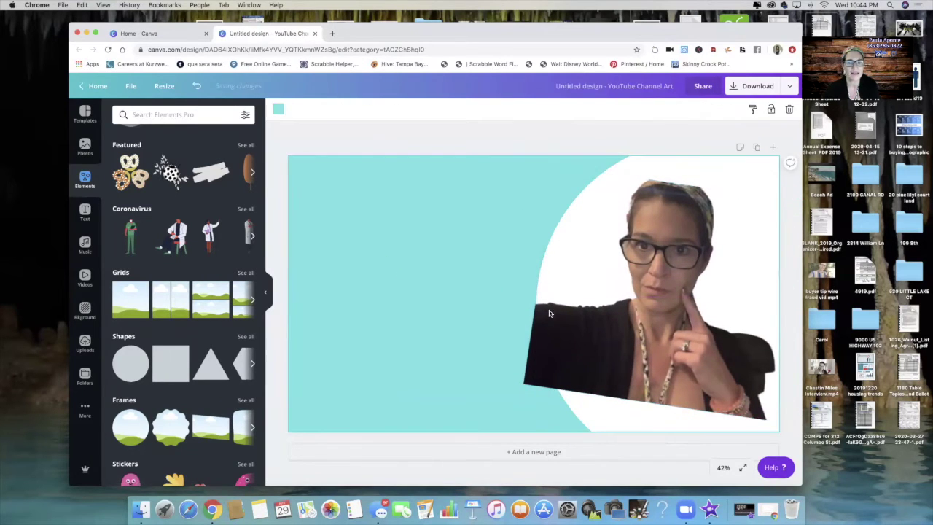
- Move the presenter photo and the white circle to the left side of the design
{"action": "left_click_drag", "start_coordinate": [606, 329], "coordinate": [602, 339]}
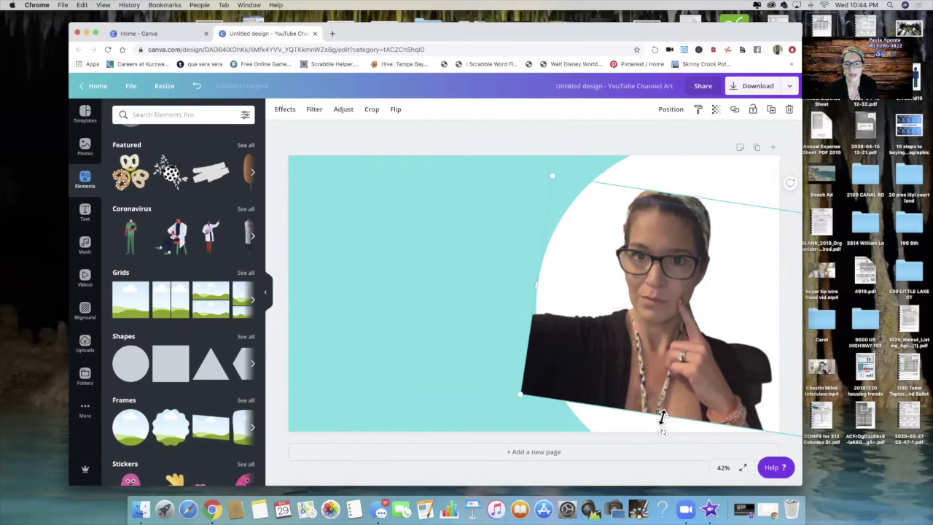
{"action": "left_click_drag", "start_coordinate": [661, 432], "coordinate": [745, 436]}
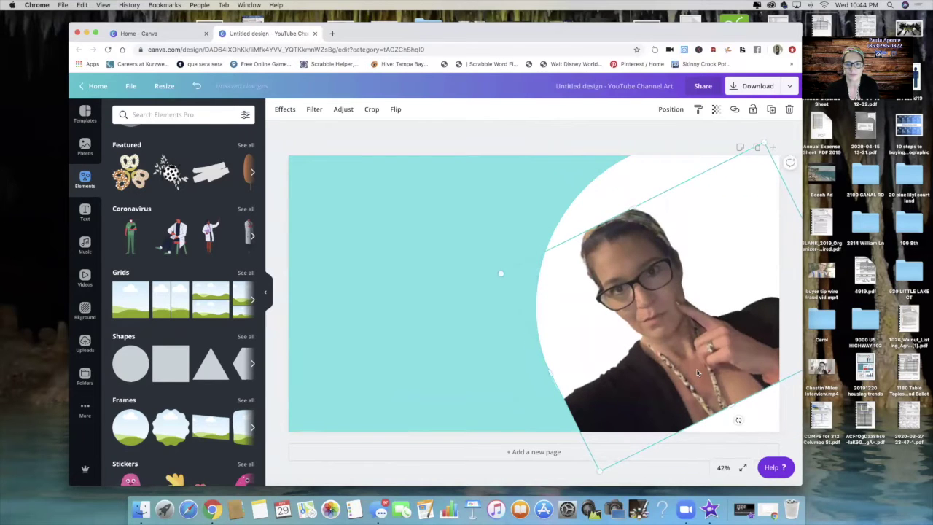
{"action": "left_click_drag", "start_coordinate": [698, 371], "coordinate": [408, 357]}
{"action": "left_click_drag", "start_coordinate": [712, 413], "coordinate": [416, 408]}
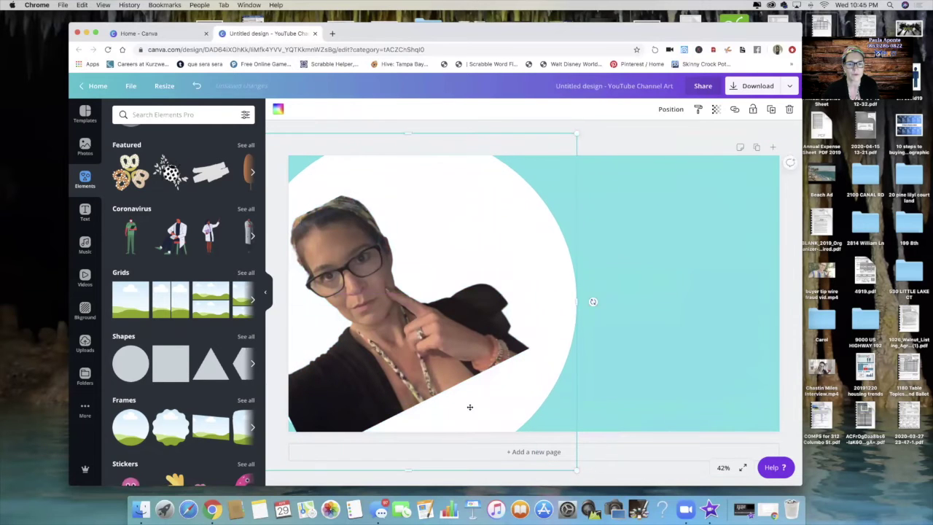
{"action": "left_click_drag", "start_coordinate": [576, 301], "coordinate": [563, 303]}
- Shrink the presenter photo slightly and straighten it upright
{"action": "left_click", "coordinate": [571, 323]}
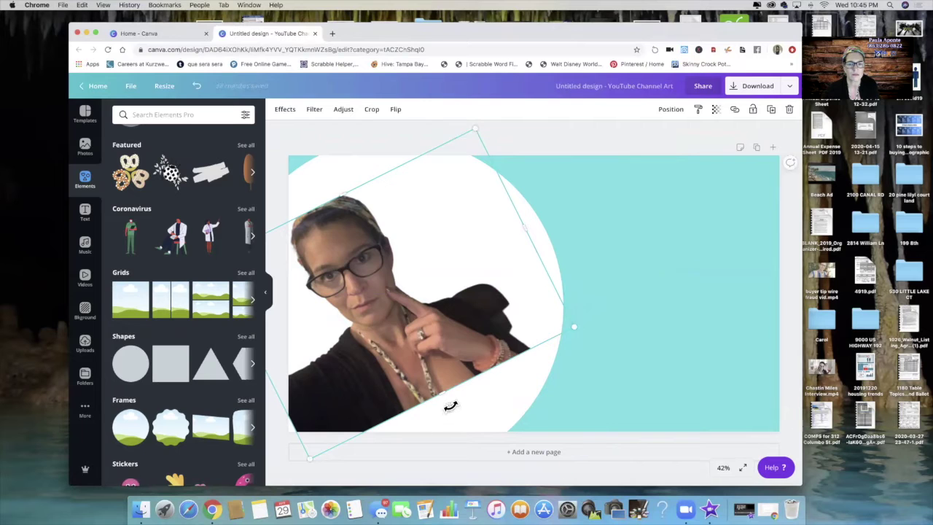
{"action": "left_click_drag", "start_coordinate": [451, 406], "coordinate": [413, 408]}
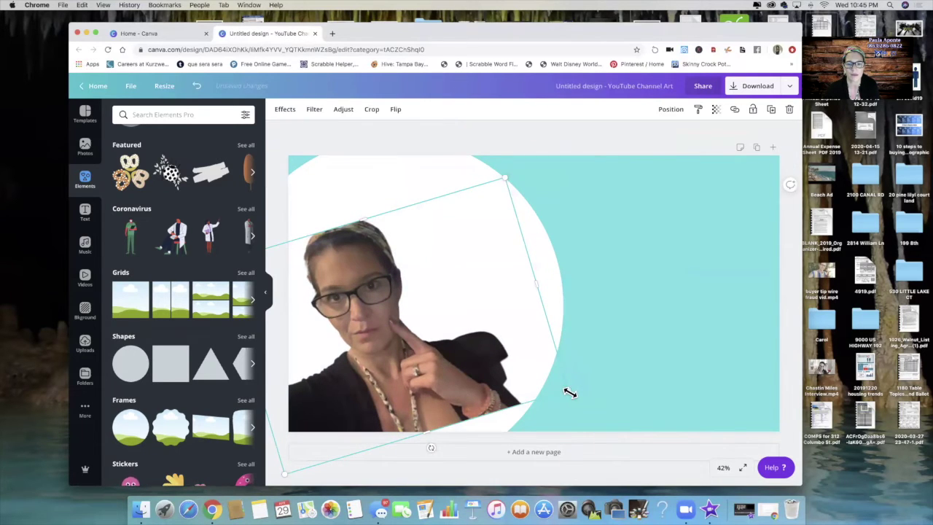
{"action": "left_click_drag", "start_coordinate": [570, 393], "coordinate": [546, 406]}
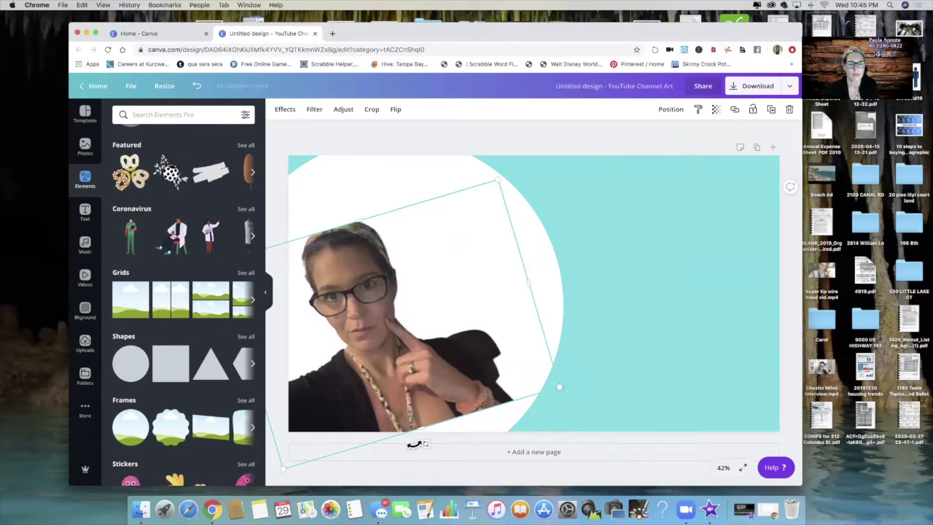
{"action": "left_click_drag", "start_coordinate": [415, 443], "coordinate": [389, 432]}
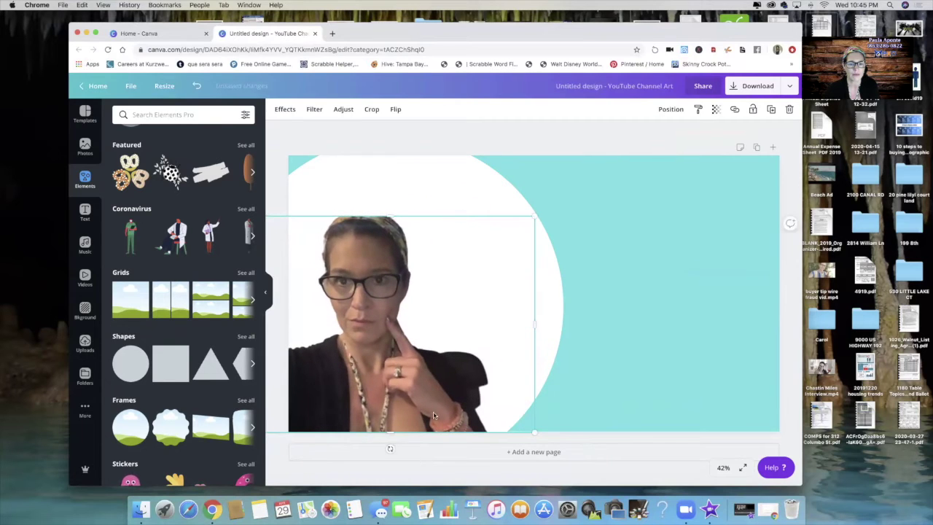
{"action": "left_click", "coordinate": [624, 384]}
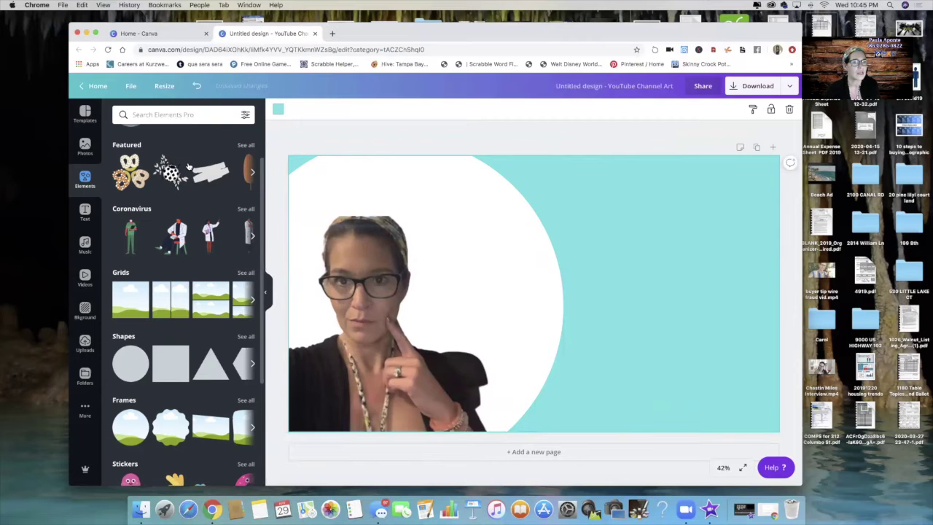
- Add a heading on the turquoise right side reading the interview title with the guest's name
{"action": "left_click", "coordinate": [85, 212]}
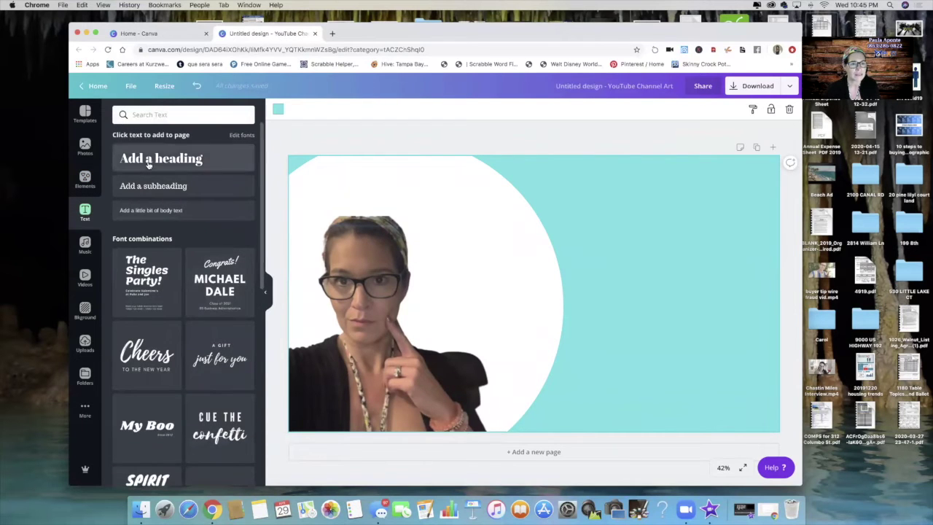
{"action": "left_click", "coordinate": [161, 158]}
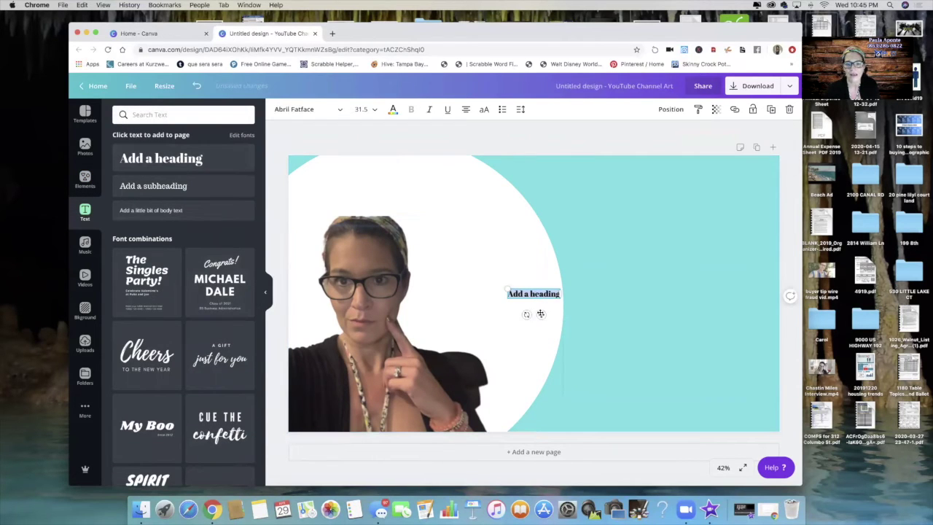
{"action": "left_click_drag", "start_coordinate": [549, 313], "coordinate": [647, 257]}
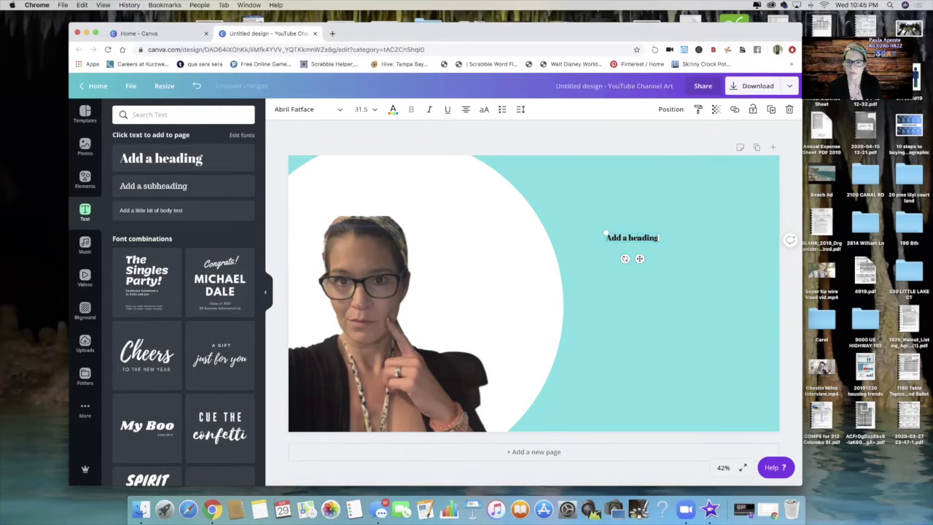
{"action": "key", "text": "BackSpace"}
{"action": "key", "text": "BackSpace"}
{"action": "key", "text": "BackSpace"}
{"action": "key", "text": "BackSpace"}
{"action": "key", "text": "BackSpace"}
{"action": "key", "text": "BackSpace"}
{"action": "key", "text": "BackSpace"}
{"action": "key", "text": "BackSpace"}
{"action": "key", "text": "BackSpace"}
{"action": "key", "text": "BackSpace"}
{"action": "key", "text": "BackSpace"}
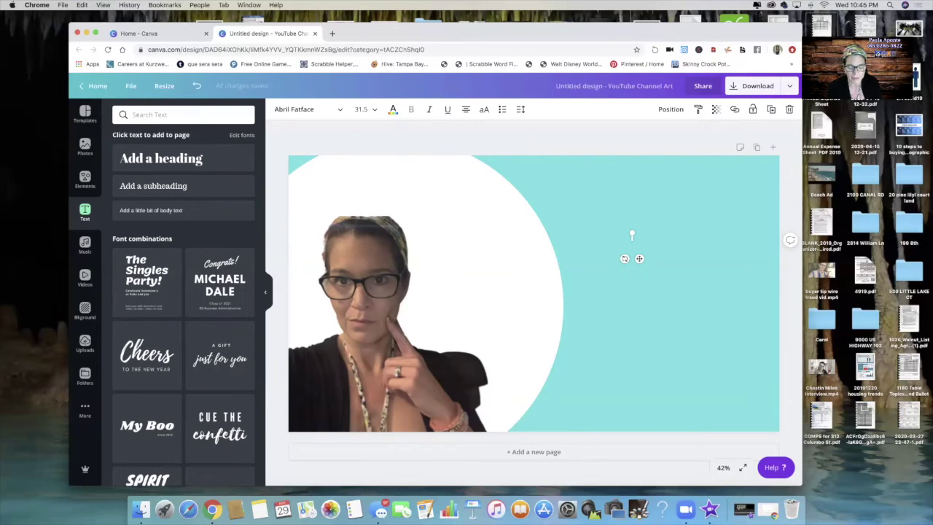
{"action": "type", "text": "erview"}
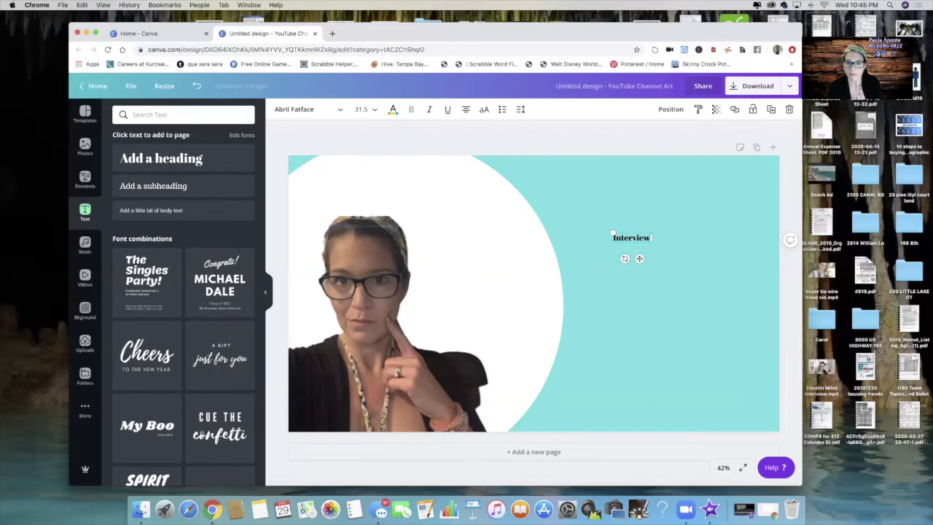
{"action": "type", "text": " w"}
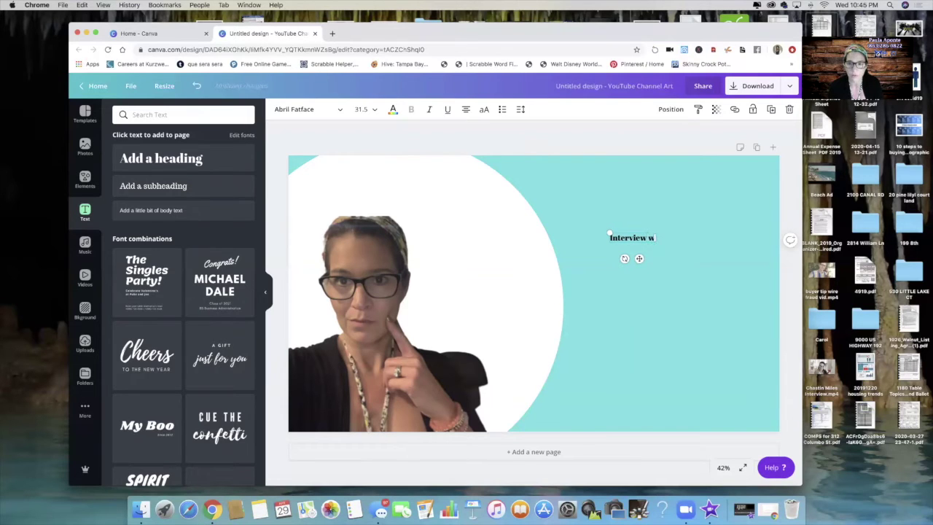
{"action": "key", "text": "BackSpace"}
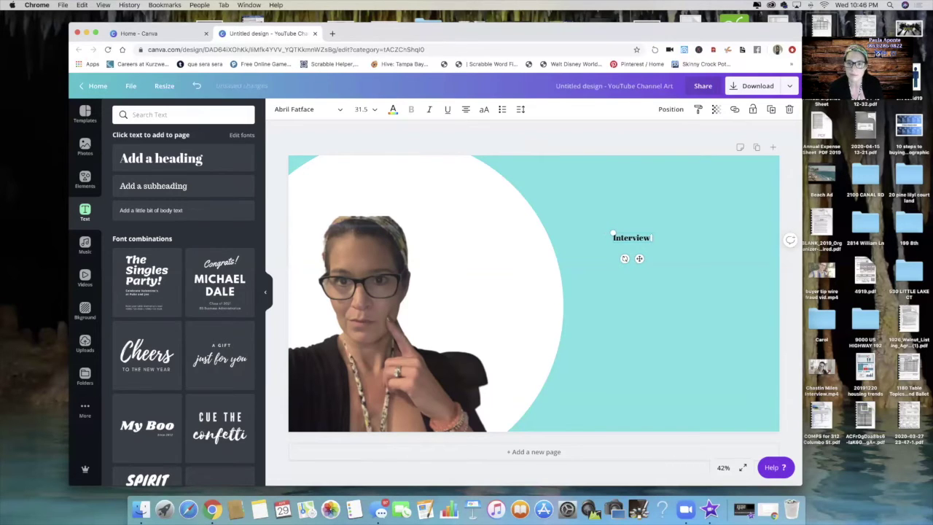
{"action": "type", "text": "With Karin Ca"}
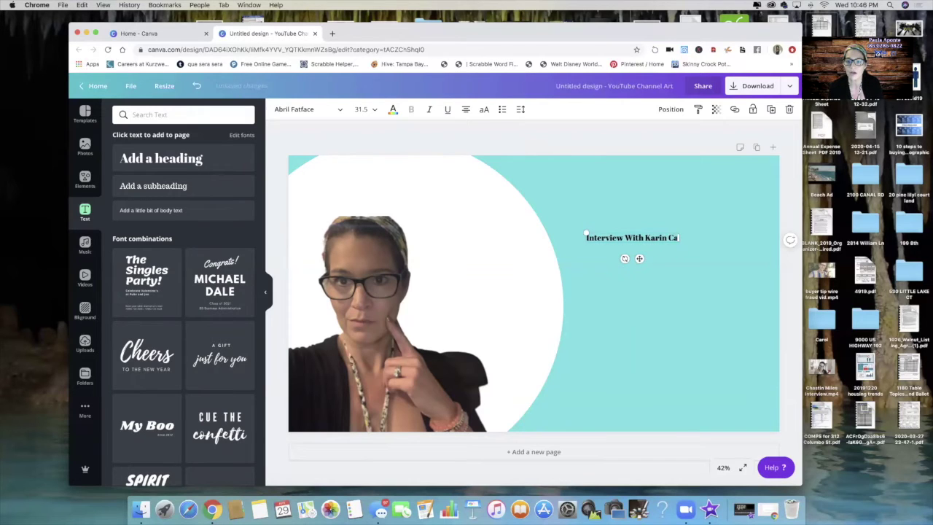
{"action": "type", "text": "rr"}
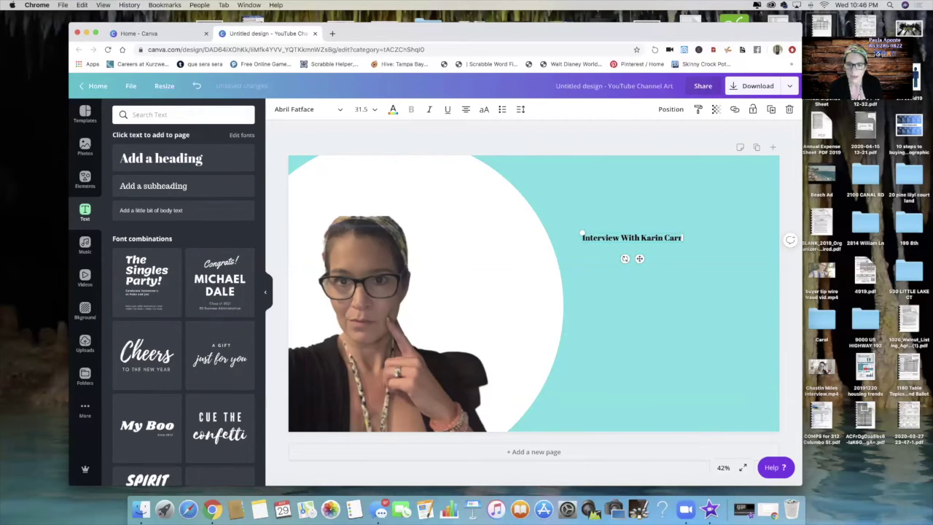
- Add the heading lines 'YouTube for Real Estate Agents' and 'QUEEN'
{"action": "key", "text": "Escape"}
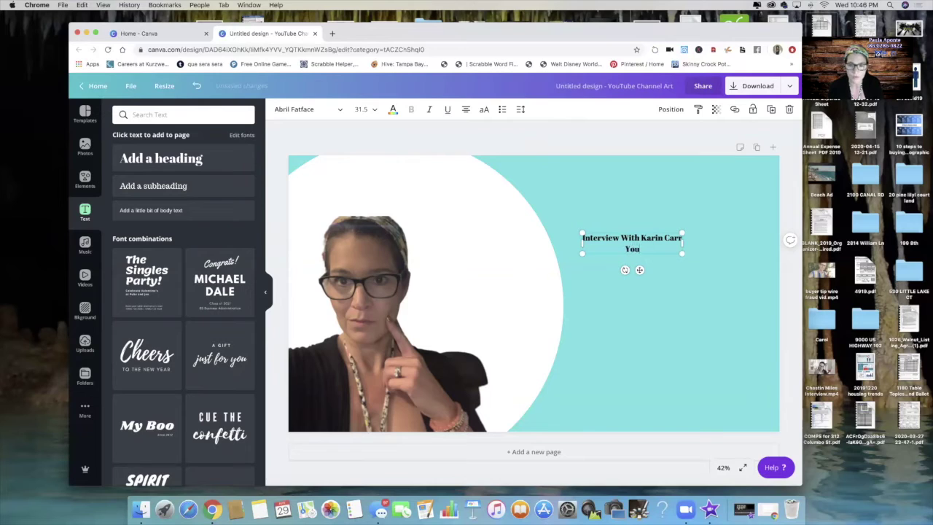
{"action": "type", "text": "Youtube for"}
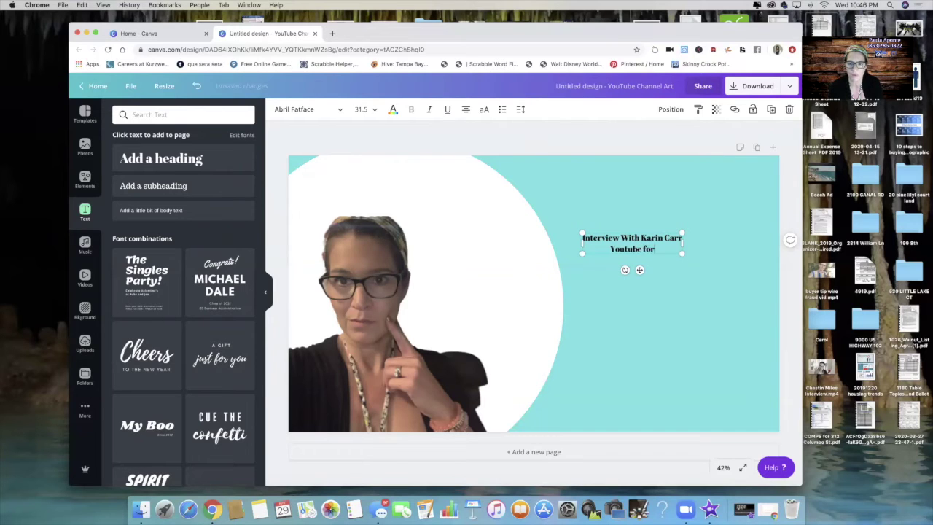
{"action": "key", "text": "BackSpace"}
{"action": "key", "text": "BackSpace"}
{"action": "key", "text": "BackSpace"}
{"action": "key", "text": "BackSpace"}
{"action": "key", "text": "BackSpace"}
{"action": "key", "text": "BackSpace"}
{"action": "key", "text": "BackSpace"}
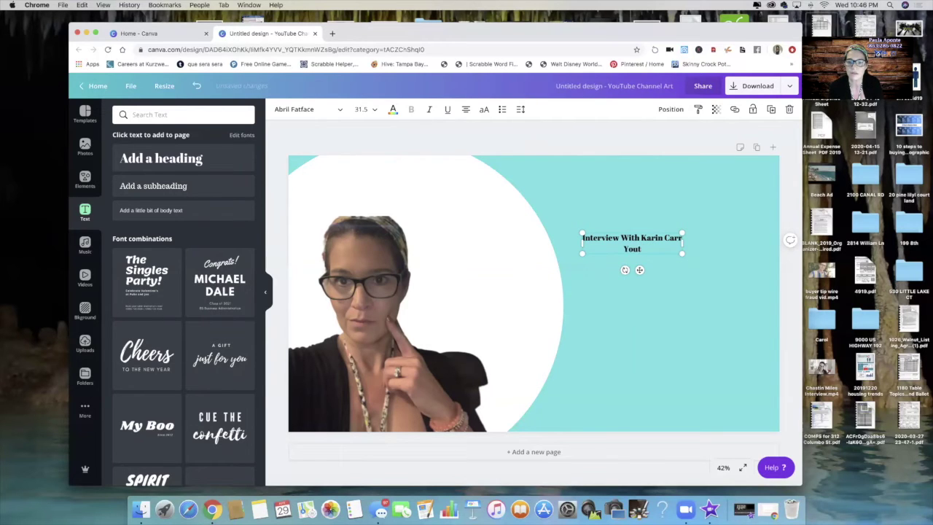
{"action": "type", "text": "Tube for"}
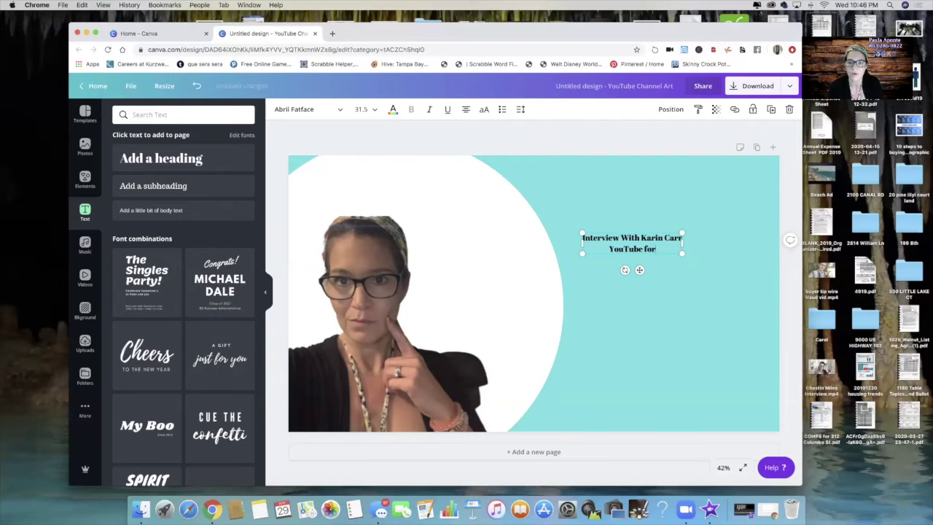
{"action": "type", "text": " Real Es"}
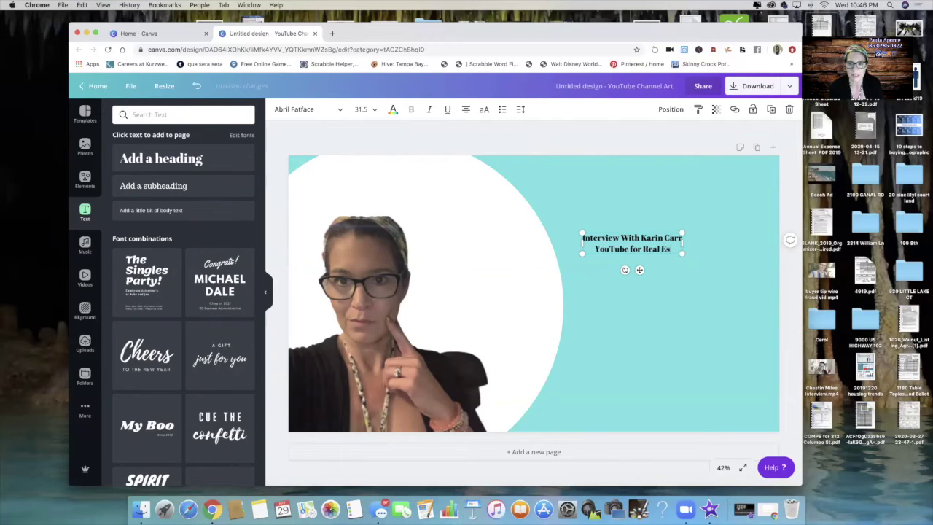
{"action": "type", "text": "tate Ag"}
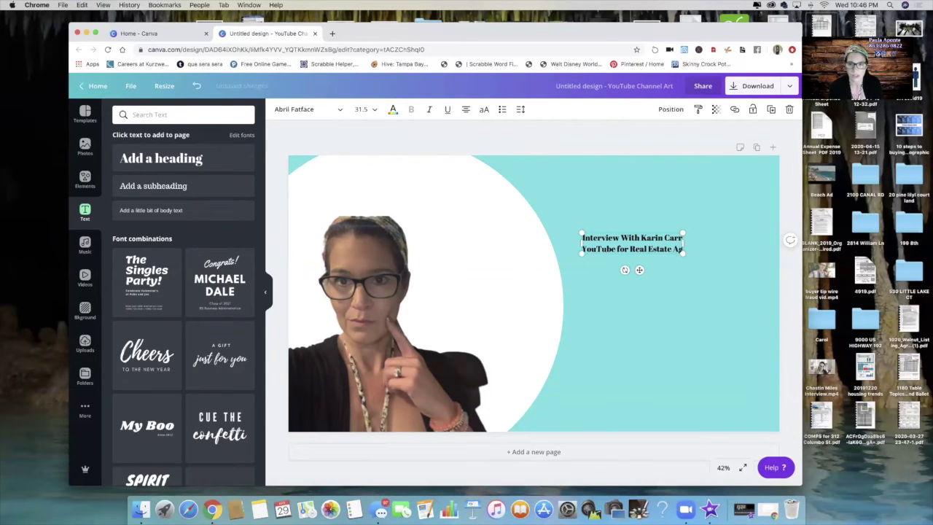
{"action": "type", "text": "ents"}
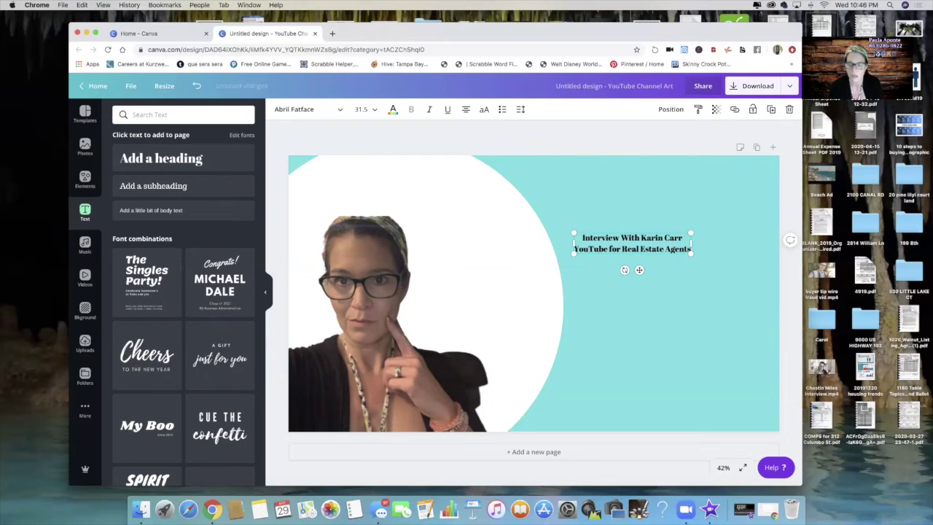
{"action": "key", "text": "Return"}
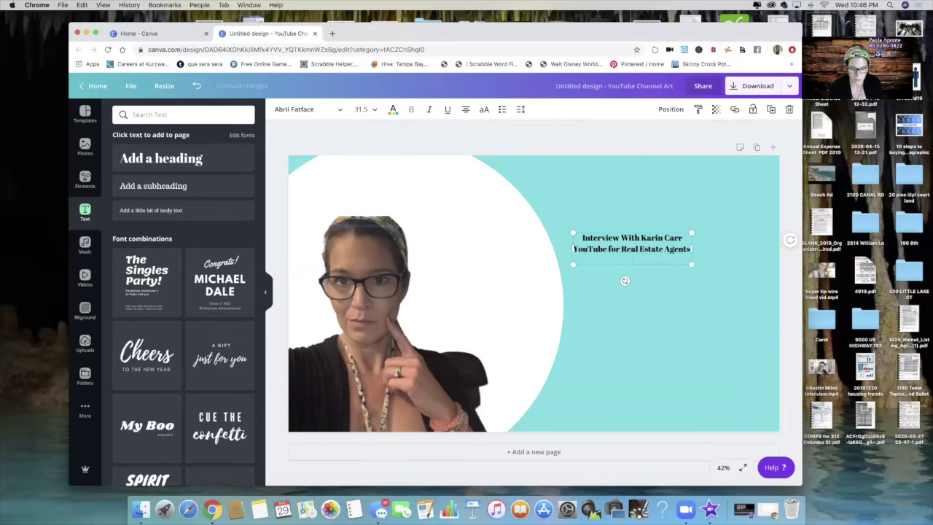
{"action": "type", "text": "QUEEN"}
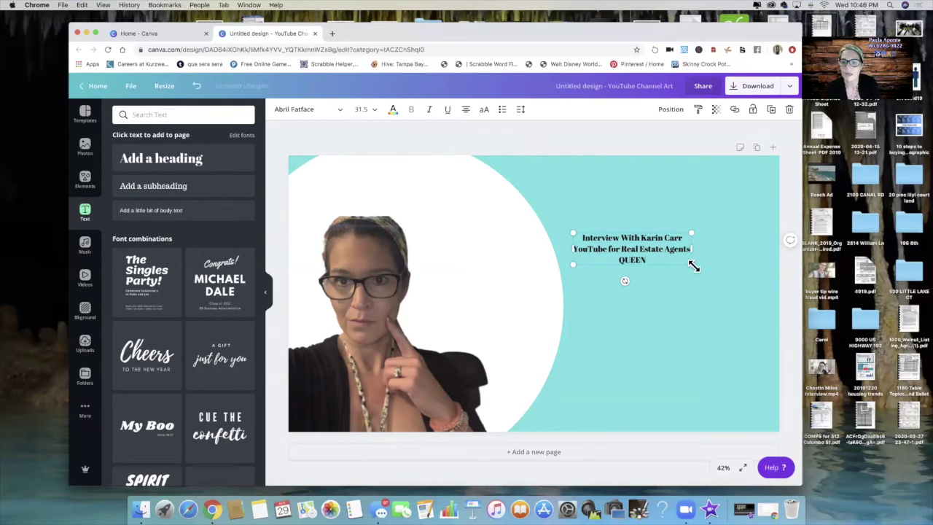
- Enlarge the three-line title and set its font size to 96
{"action": "left_click_drag", "start_coordinate": [716, 281], "coordinate": [780, 327]}
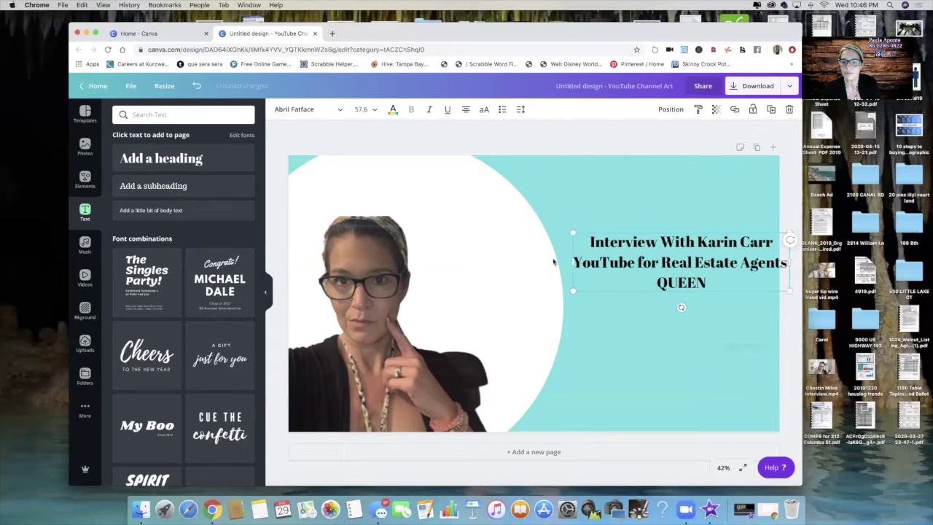
{"action": "left_click_drag", "start_coordinate": [569, 231], "coordinate": [481, 185]}
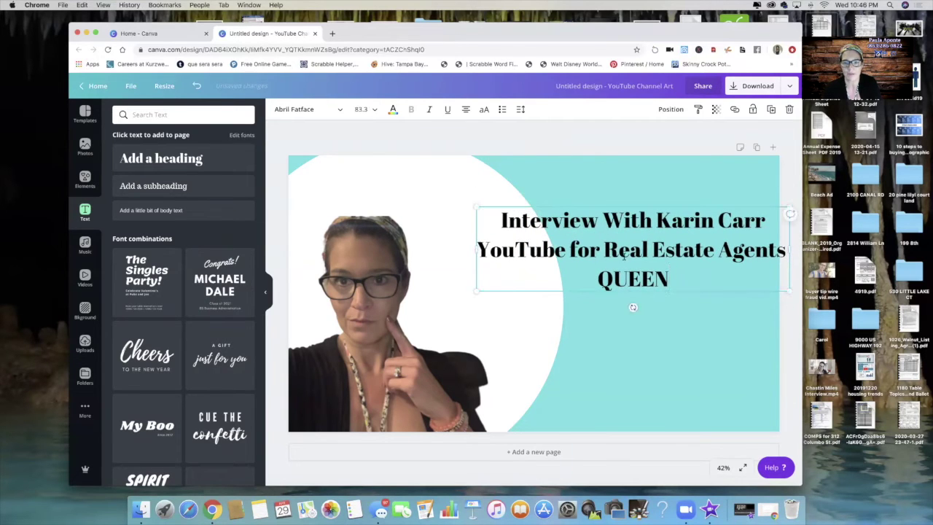
{"action": "left_click", "coordinate": [368, 109]}
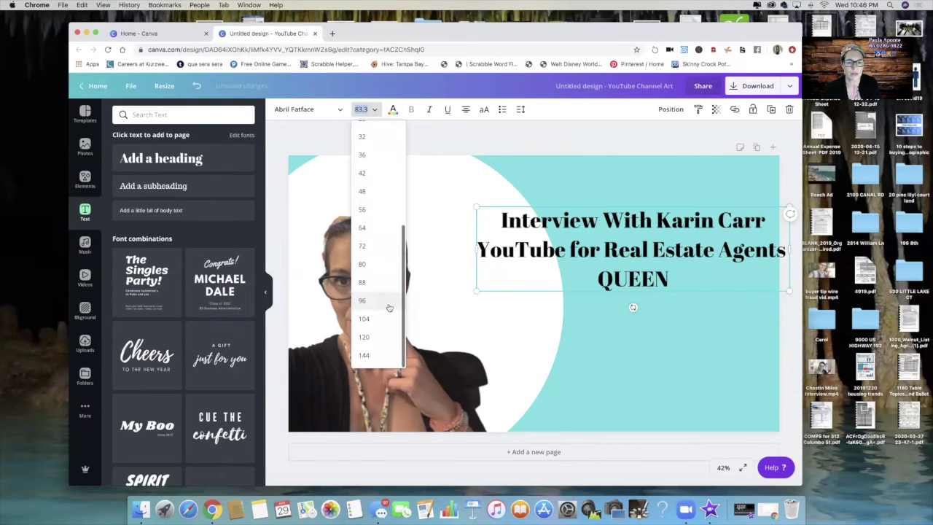
{"action": "scroll", "coordinate": [388, 308], "scroll_direction": "down", "scroll_amount": 2}
{"action": "left_click", "coordinate": [388, 307]}
- Shift the title block left so it sits over the circle and turquoise area
{"action": "left_click_drag", "start_coordinate": [694, 309], "coordinate": [592, 310]}
{"action": "left_click", "coordinate": [695, 369]}
{"action": "left_click", "coordinate": [630, 369]}
{"action": "left_click", "coordinate": [641, 408]}
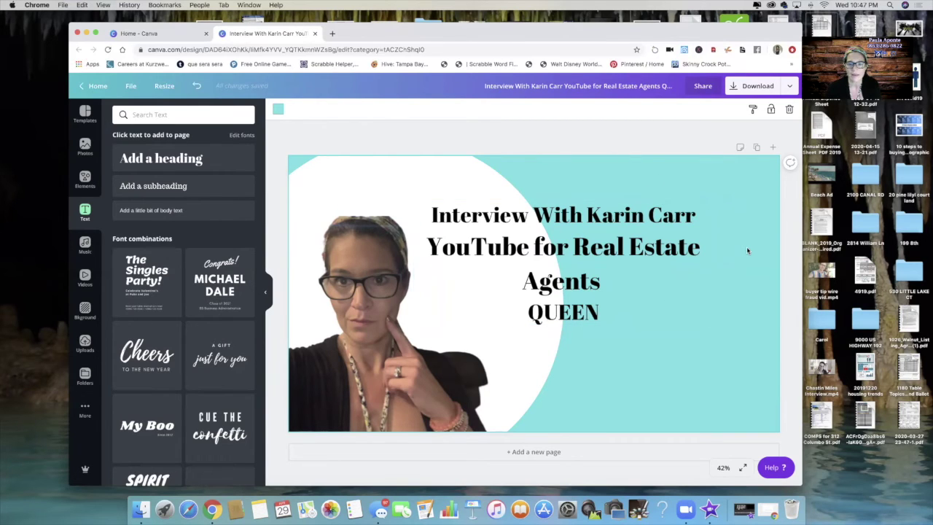
- Widen the title box on both sides so it fits three lines, then move it lower
{"action": "left_click", "coordinate": [643, 258]}
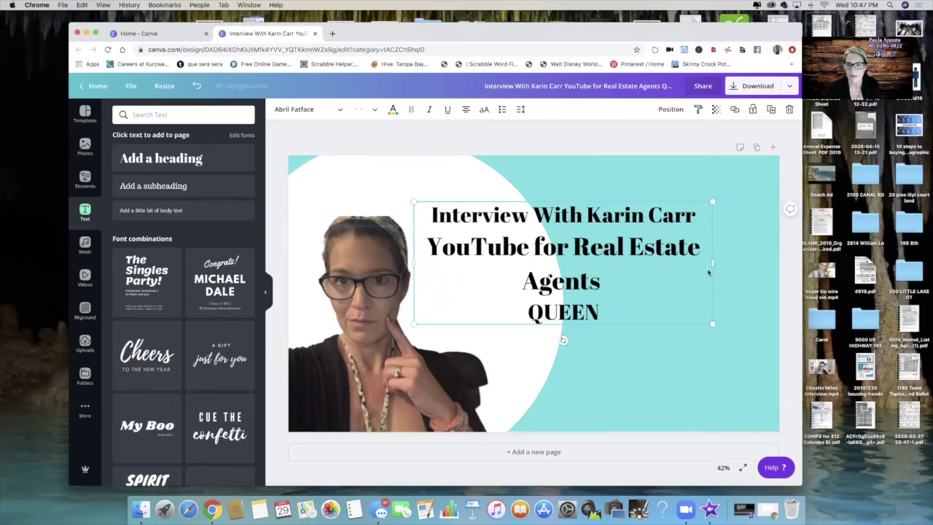
{"action": "left_click_drag", "start_coordinate": [712, 262], "coordinate": [751, 262]}
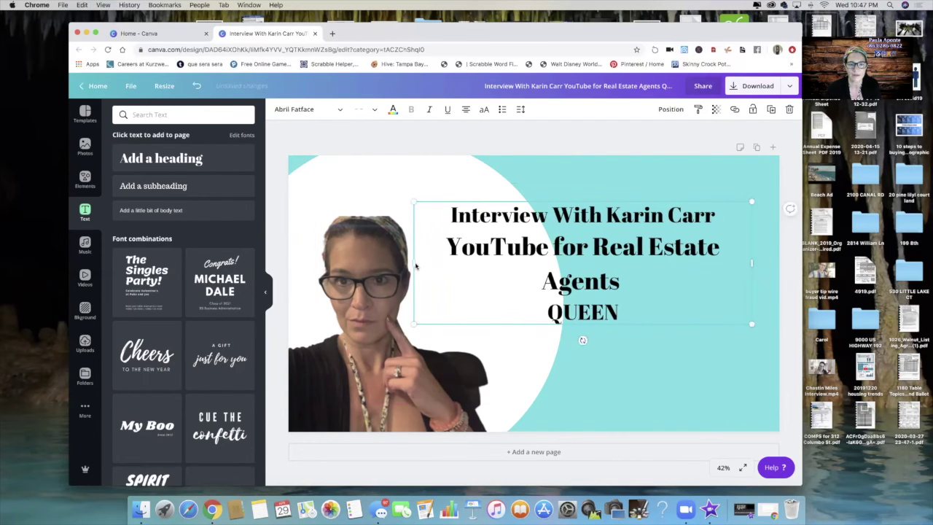
{"action": "left_click_drag", "start_coordinate": [411, 263], "coordinate": [391, 260]}
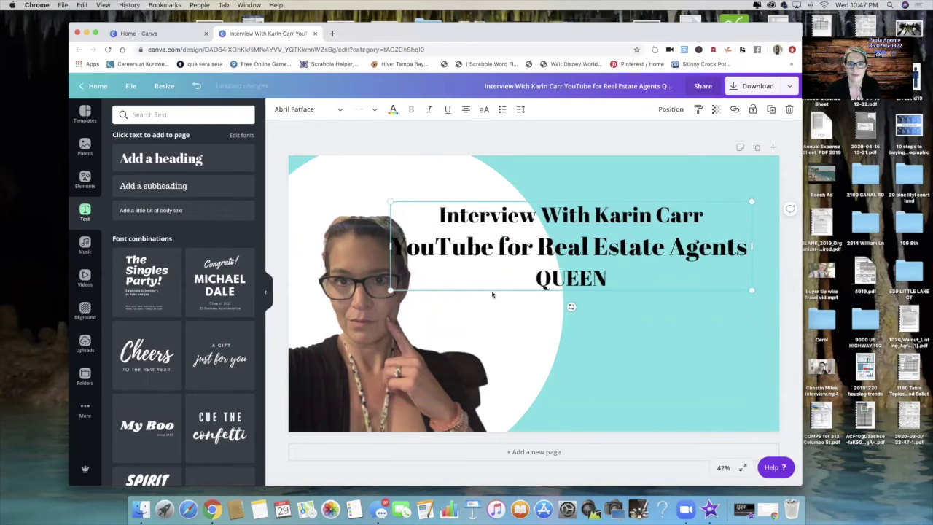
{"action": "left_click_drag", "start_coordinate": [500, 285], "coordinate": [460, 236]}
{"action": "left_click", "coordinate": [538, 358]}
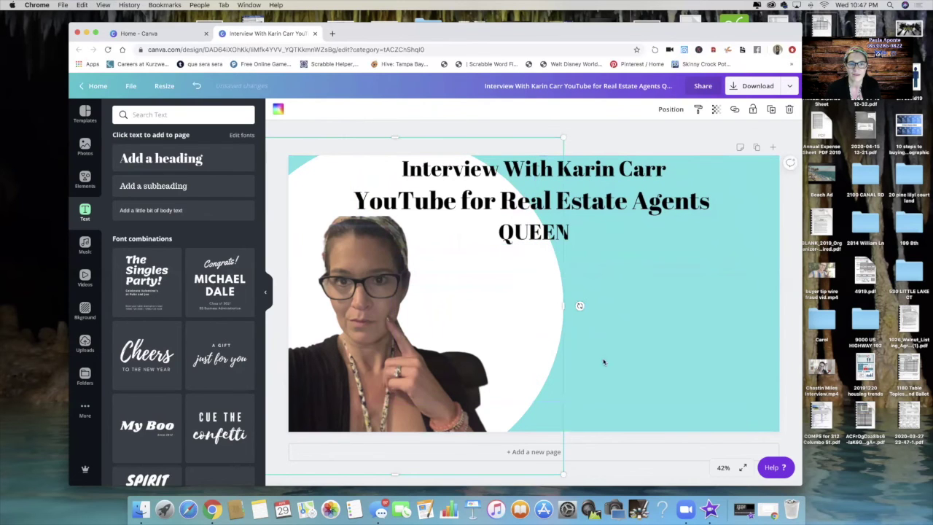
{"action": "left_click", "coordinate": [540, 211]}
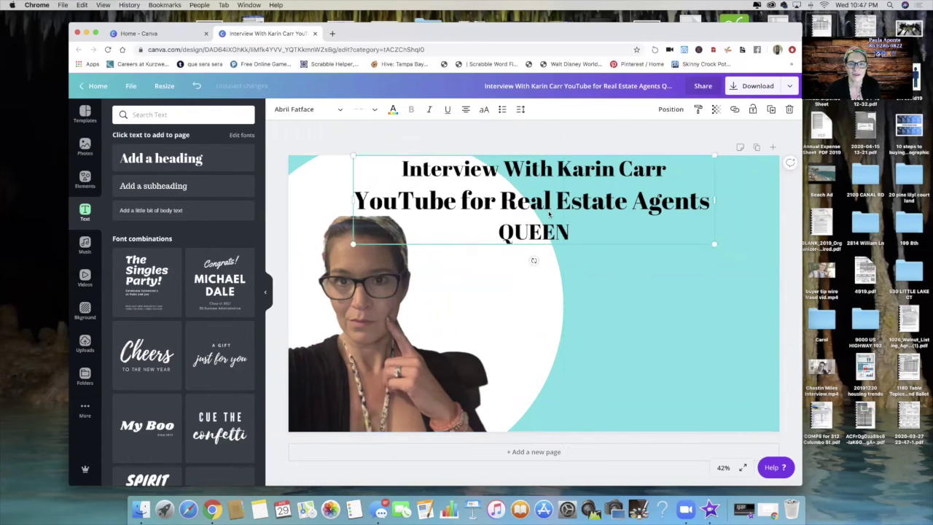
{"action": "left_click_drag", "start_coordinate": [550, 213], "coordinate": [544, 245]}
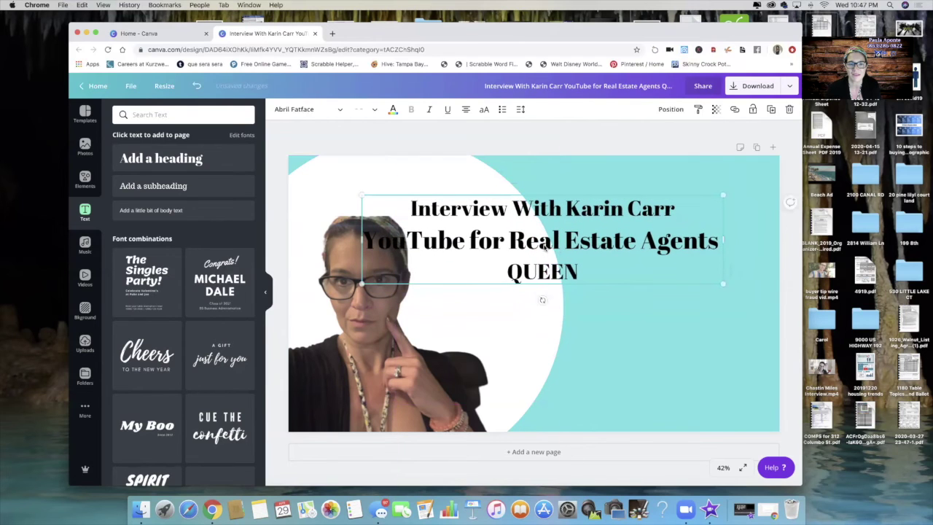
- Set the 'YouTube for Real Estate Agents' line to size 80 and nudge the title right
{"action": "left_click", "coordinate": [435, 246]}
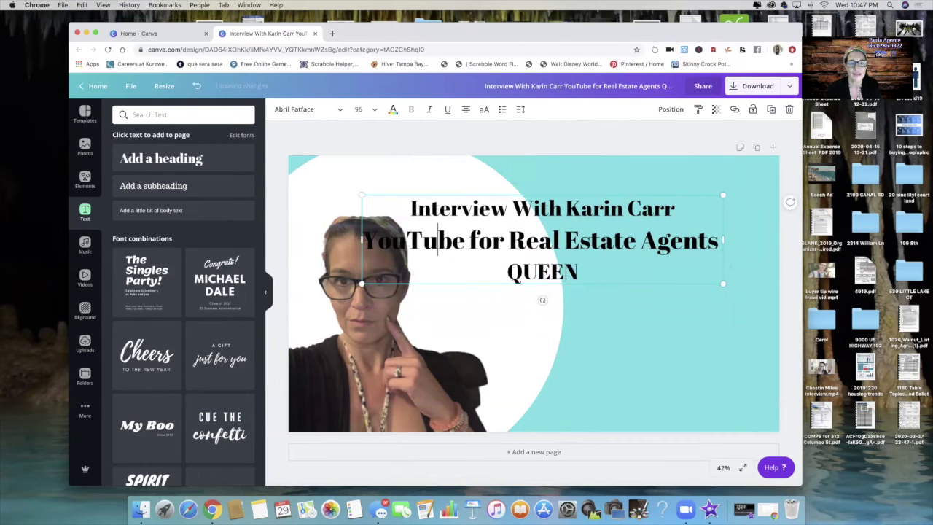
{"action": "left_click", "coordinate": [362, 237], "text": "shift"}
{"action": "left_click", "coordinate": [719, 243], "text": "shift"}
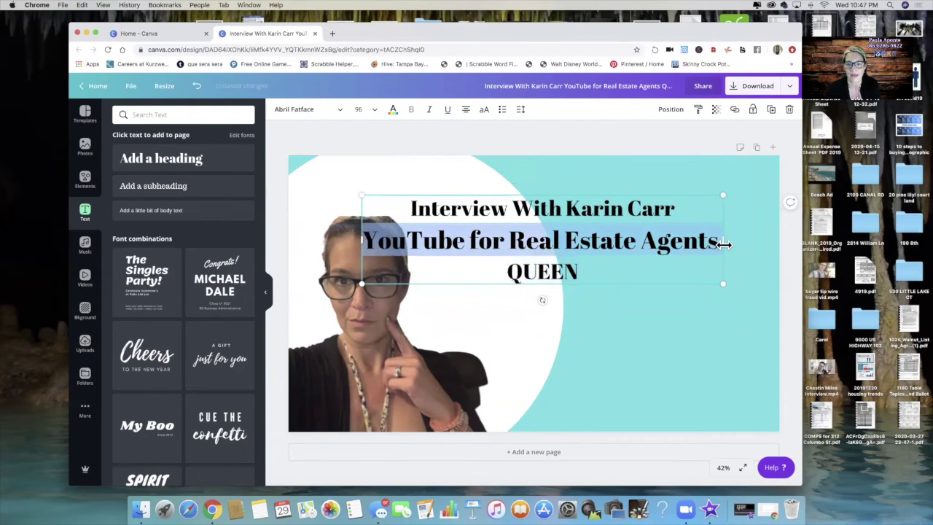
{"action": "left_click", "coordinate": [376, 110]}
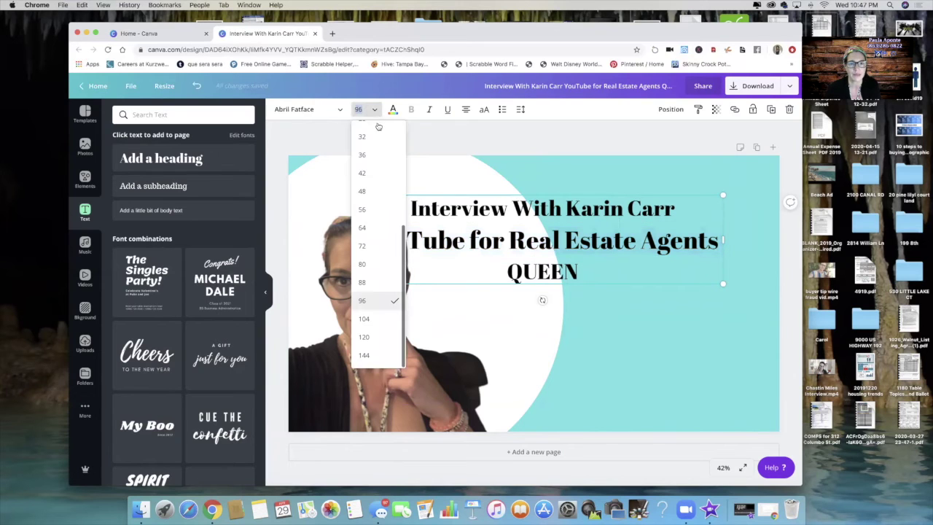
{"action": "left_click", "coordinate": [365, 265]}
{"action": "left_click", "coordinate": [683, 359]}
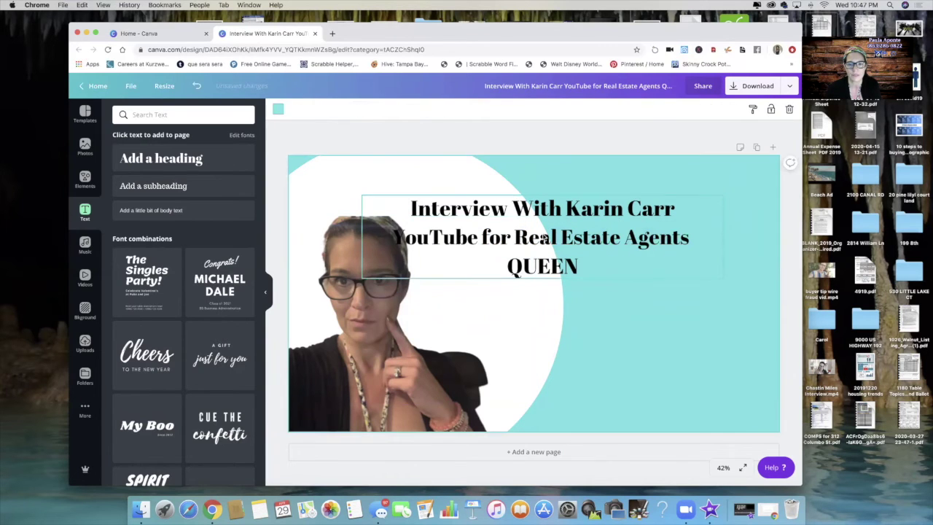
{"action": "left_click_drag", "start_coordinate": [544, 238], "coordinate": [557, 236]}
{"action": "left_click", "coordinate": [642, 323]}
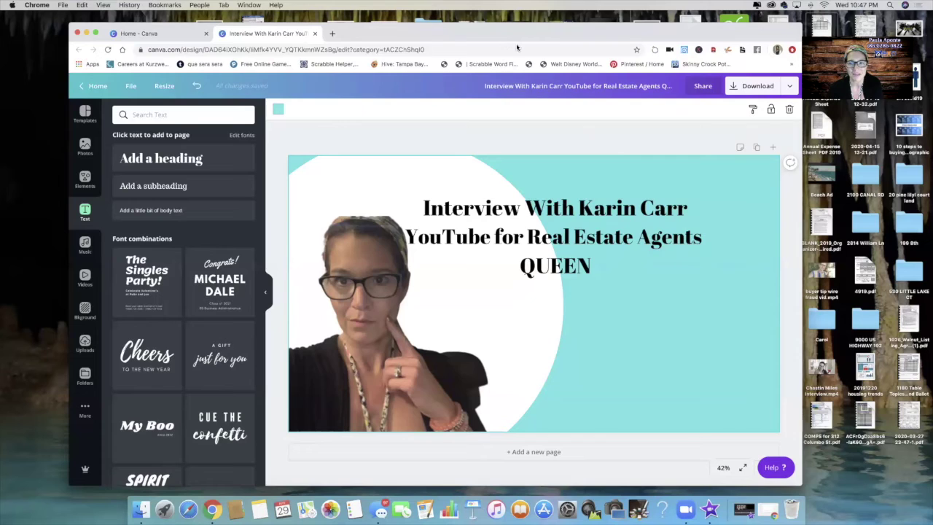
- Download the design as JPG instead of PNG, then open the downloaded image in Preview
{"action": "left_click", "coordinate": [747, 89]}
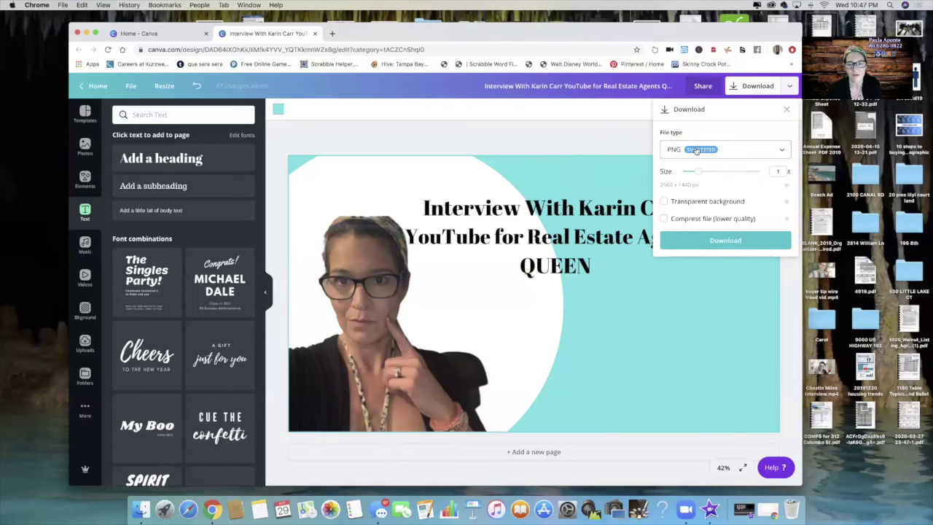
{"action": "left_click", "coordinate": [696, 151]}
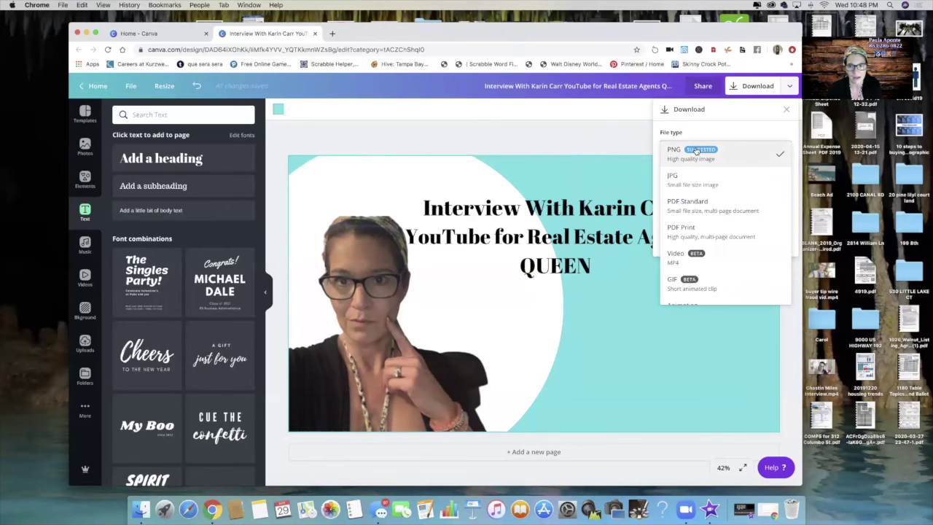
{"action": "left_click", "coordinate": [711, 185]}
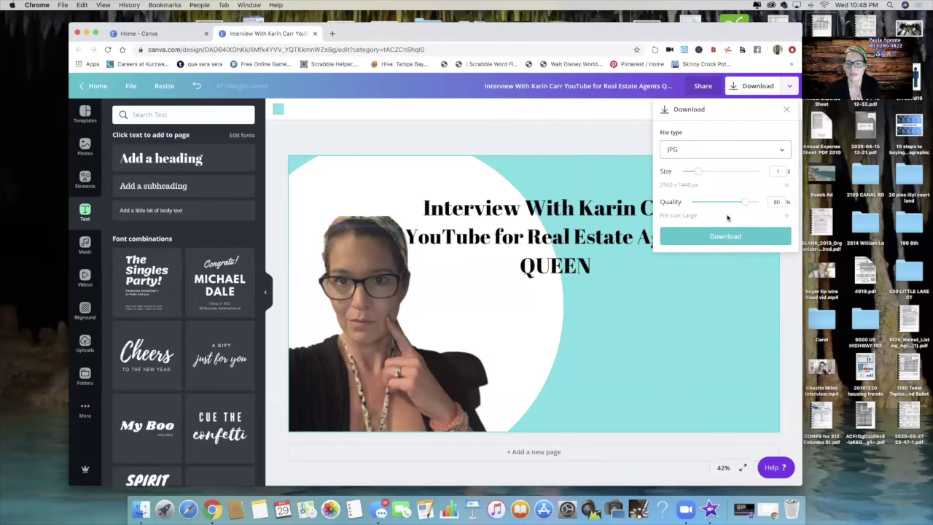
{"action": "left_click", "coordinate": [724, 241]}
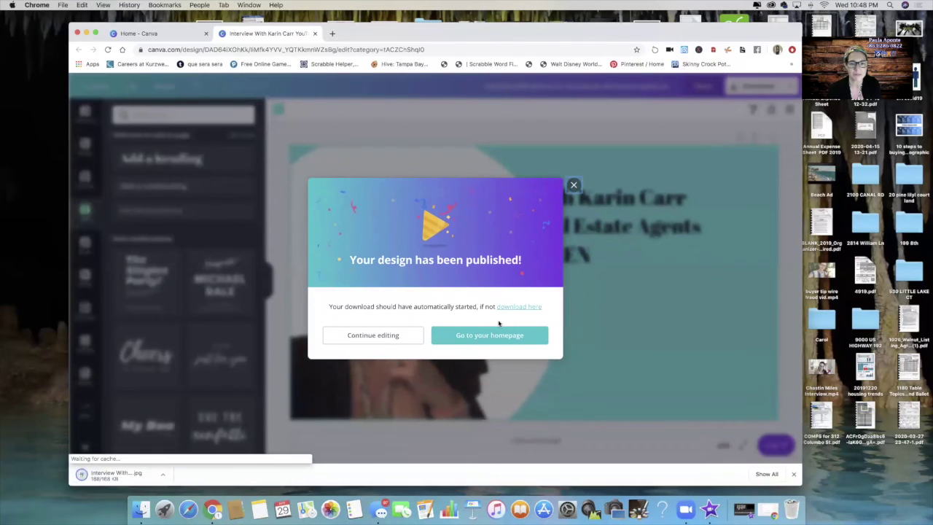
{"action": "left_click", "coordinate": [572, 187]}
{"action": "left_click", "coordinate": [111, 477]}
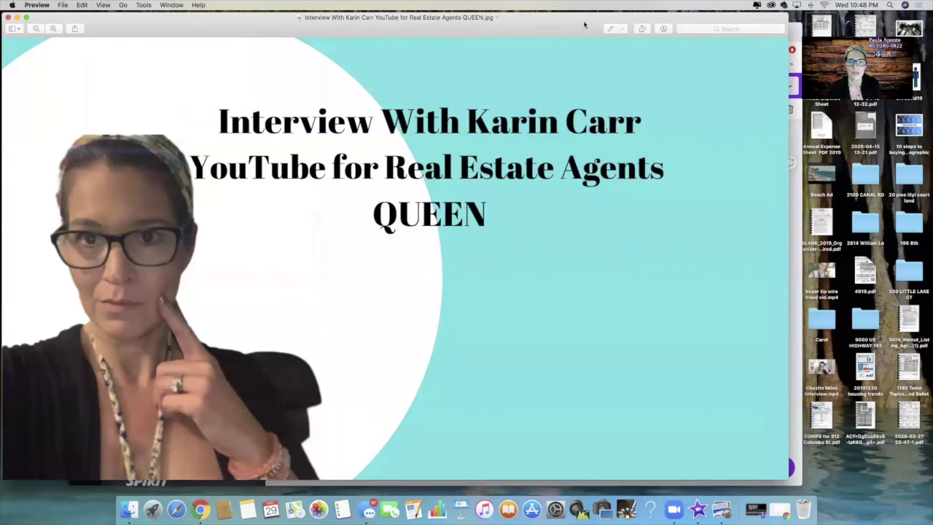
- Save a JPEG copy to Desktop — iCloud with 'TN' prefixed to the existing file name
{"action": "left_click_drag", "start_coordinate": [333, 23], "coordinate": [379, 24]}
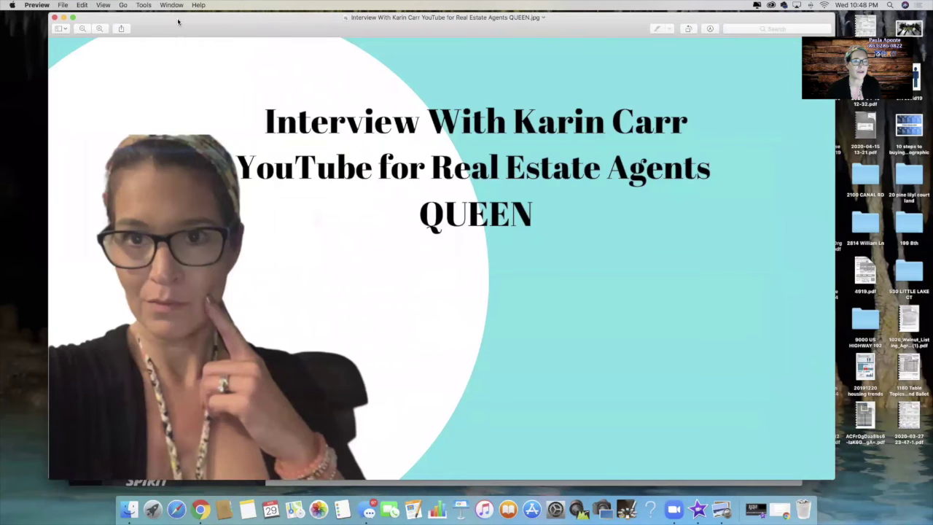
{"action": "left_click", "coordinate": [62, 5]}
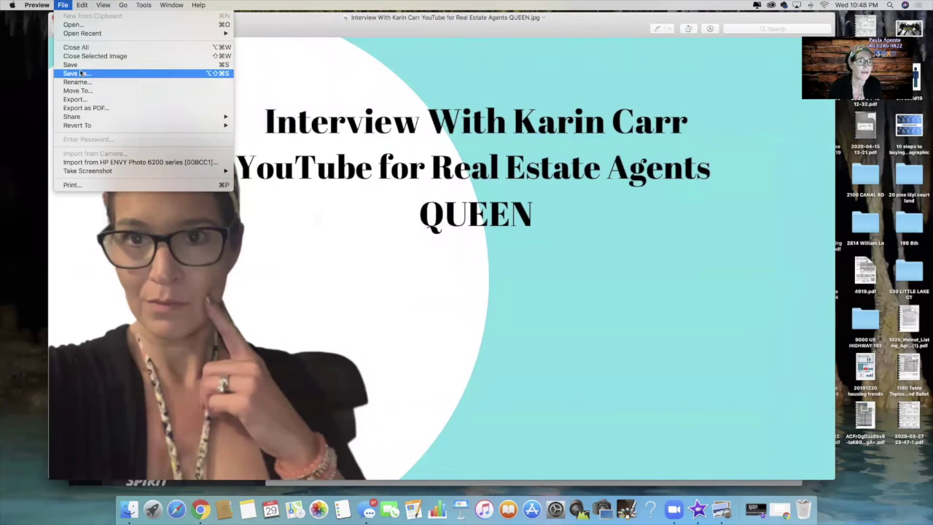
{"action": "left_click", "coordinate": [81, 78]}
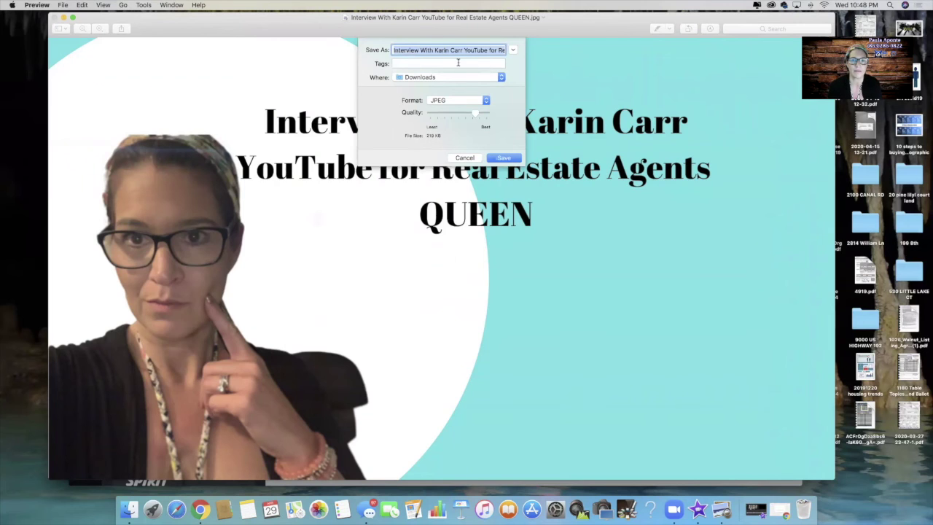
{"action": "left_click", "coordinate": [433, 79]}
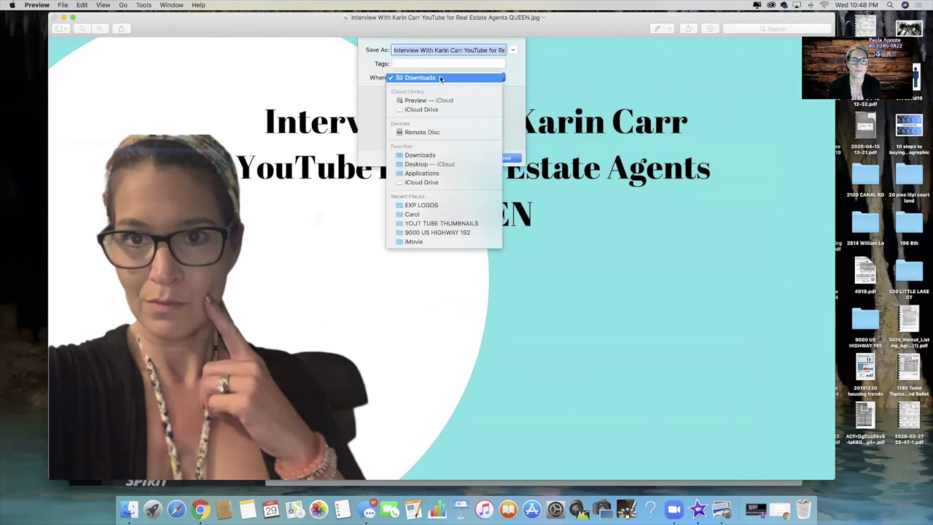
{"action": "left_click", "coordinate": [420, 165]}
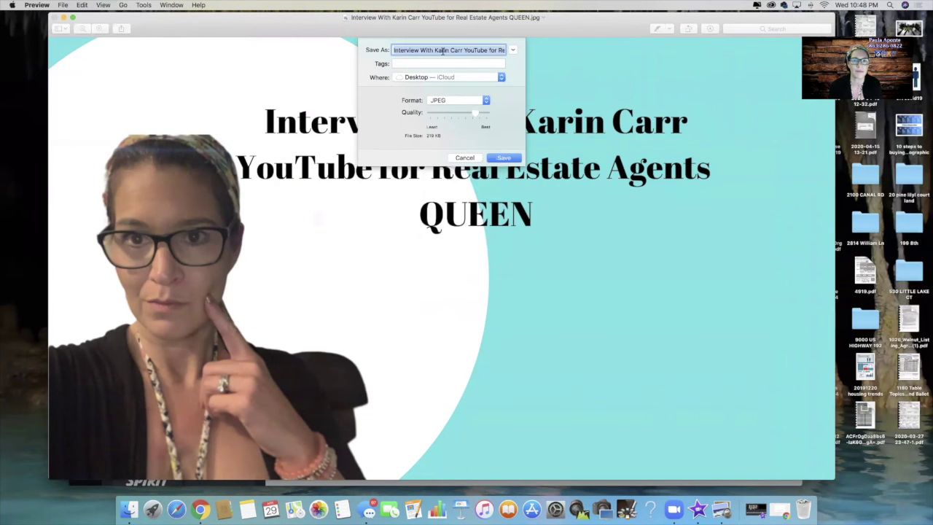
{"action": "left_click", "coordinate": [442, 51]}
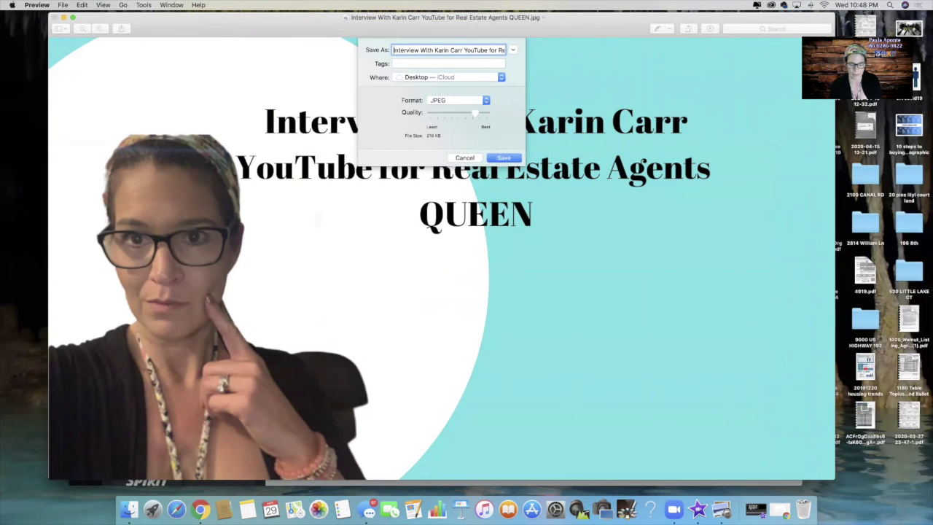
{"action": "type", "text": "TN"}
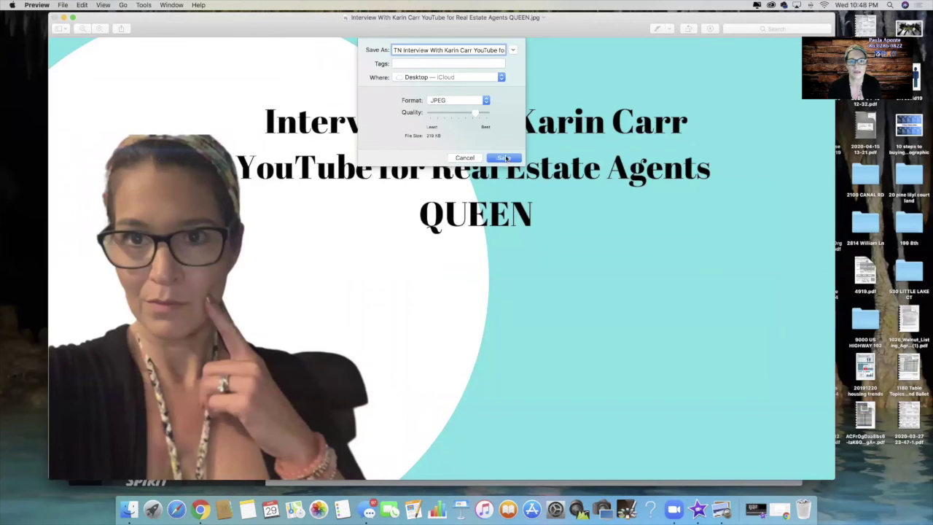
{"action": "left_click", "coordinate": [505, 158]}
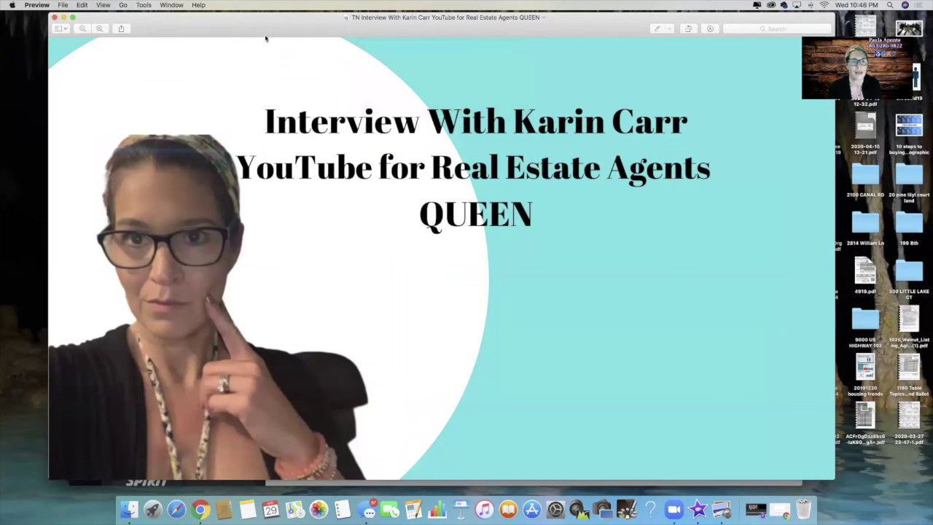